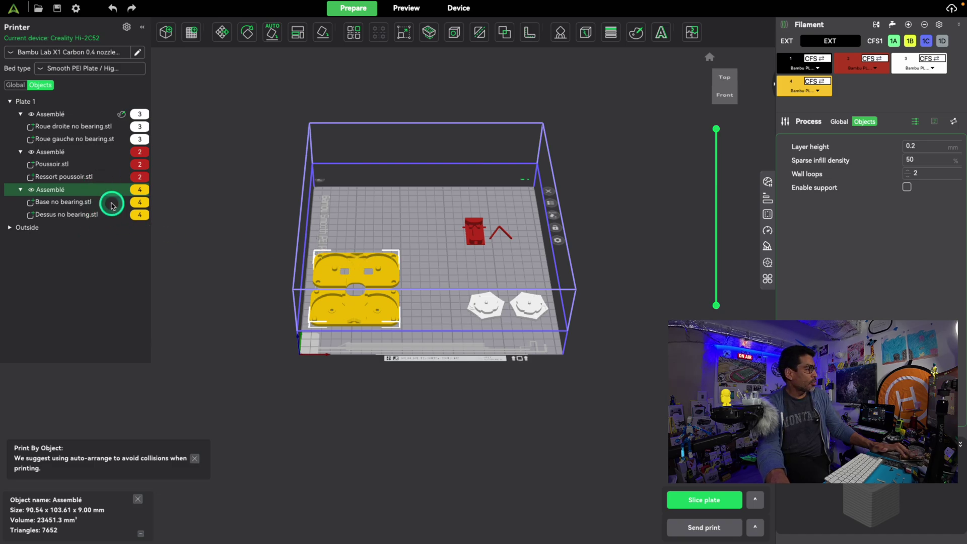
- Check the filament choices for the red Poussoir assembly without changing them, and select the white wheel assembly
left_click(494, 231)
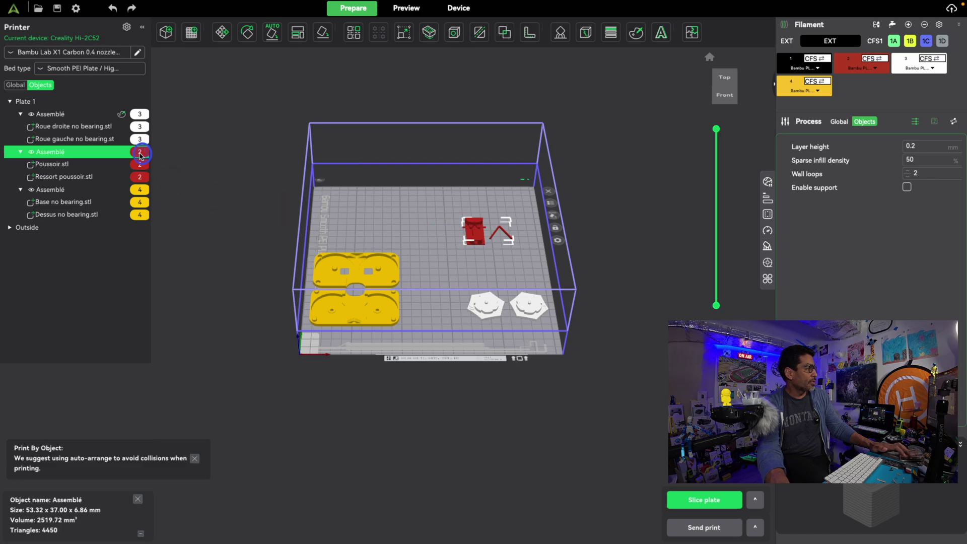
left_click(141, 155)
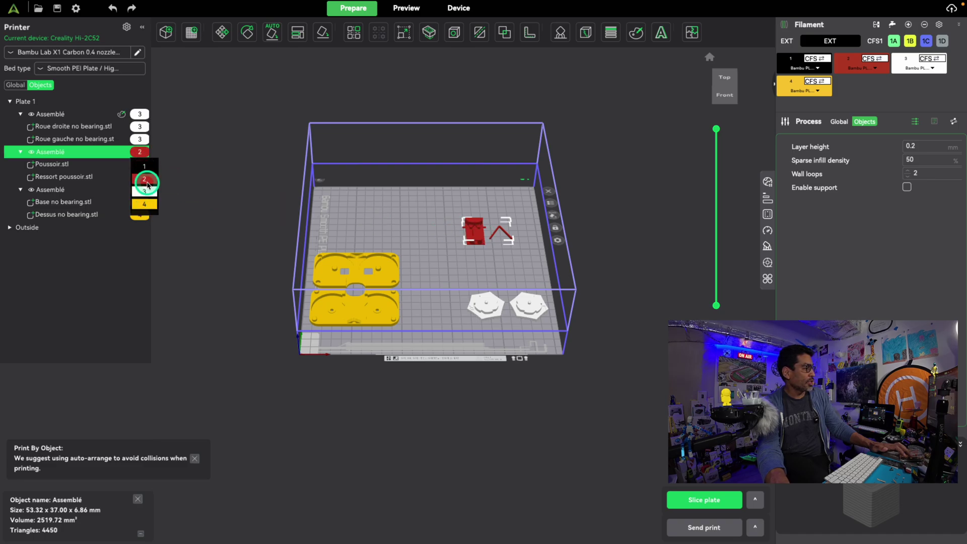
left_click(141, 160)
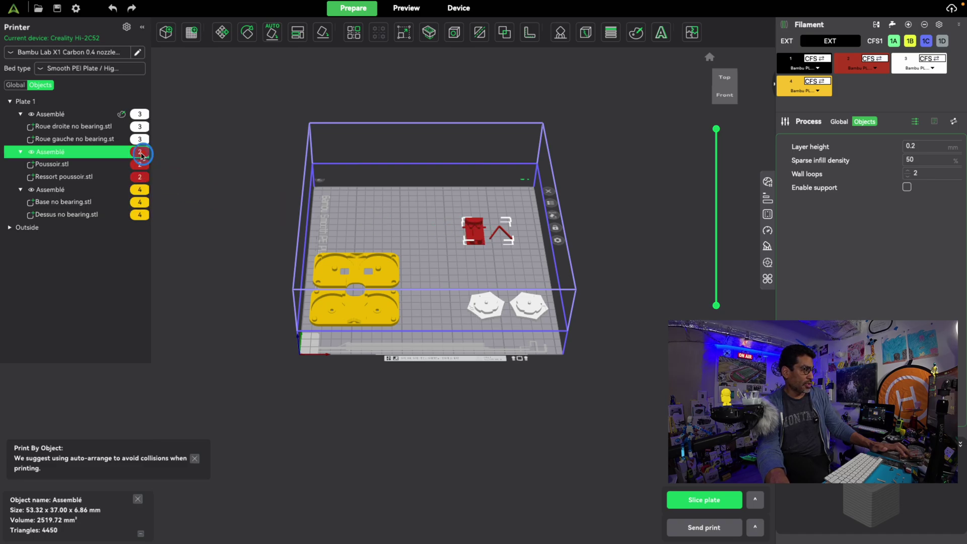
left_click(491, 307)
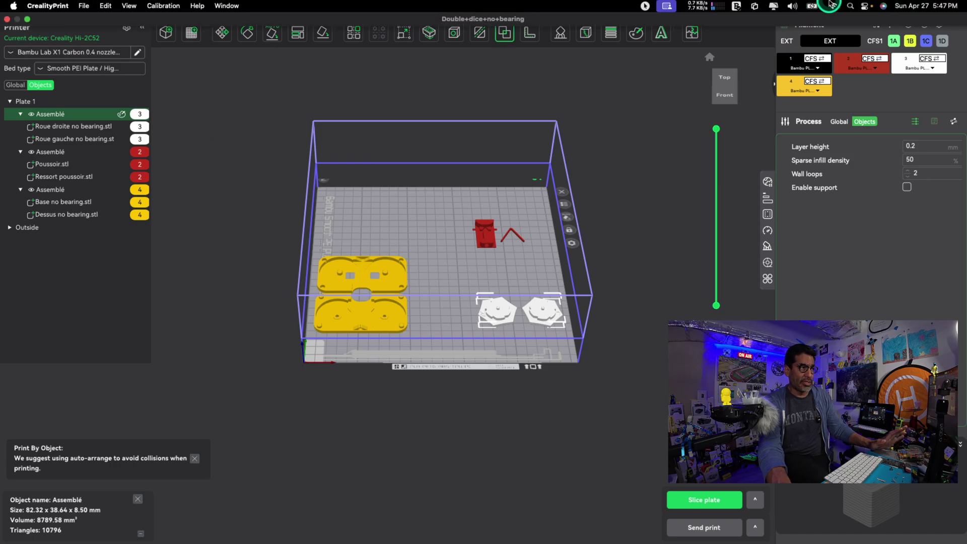
- Switch to the three-plate CrealityPrint project window and select the Roue gauche.stl wheel on plate 1
mouse_move(963, 3)
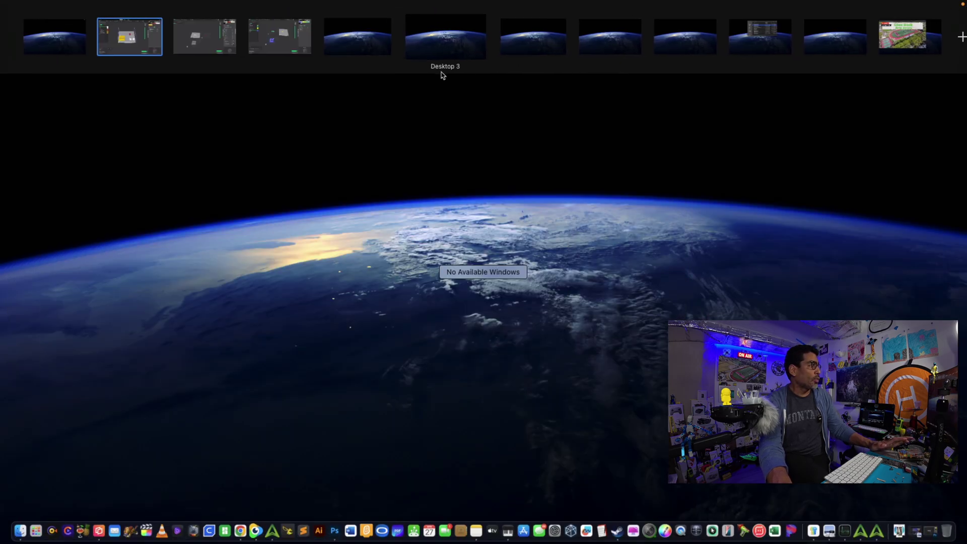
mouse_move(285, 61)
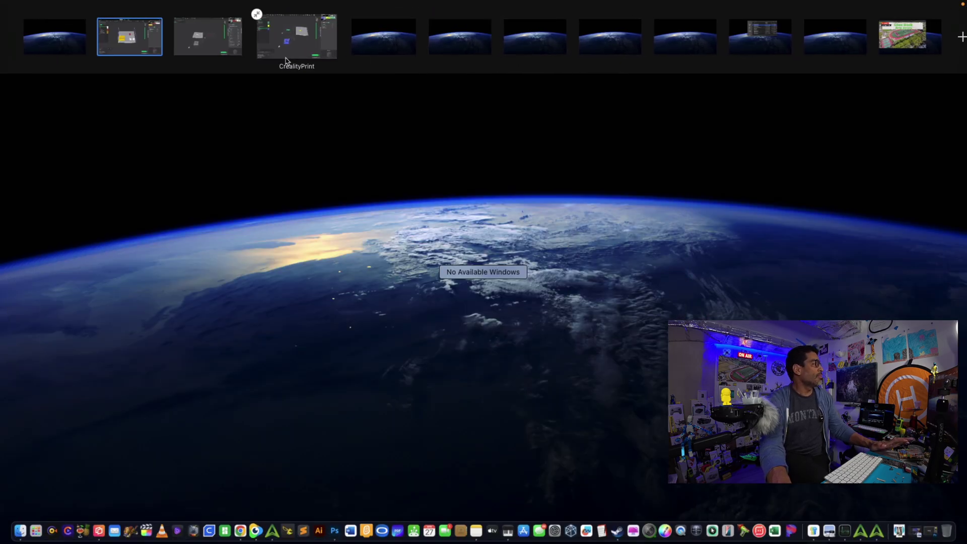
left_click(227, 43)
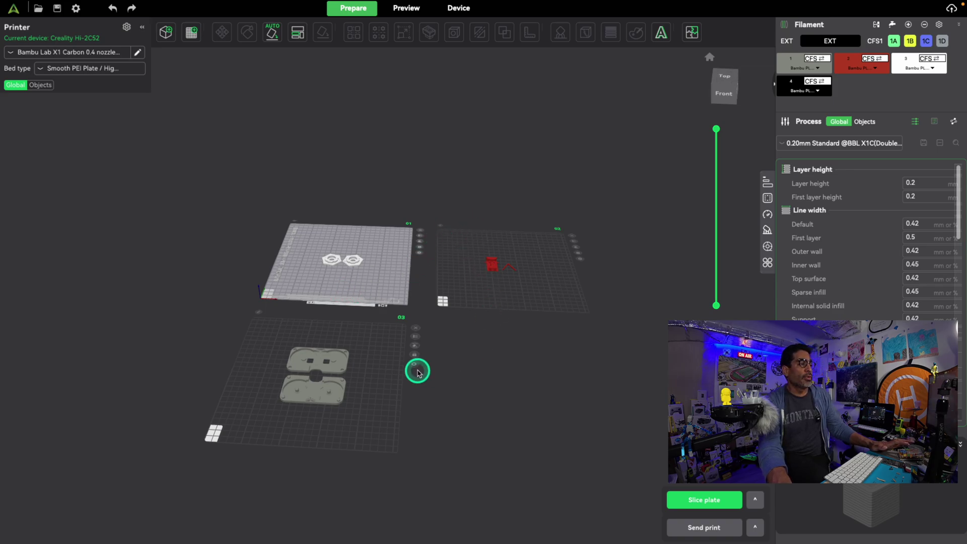
left_click(330, 260)
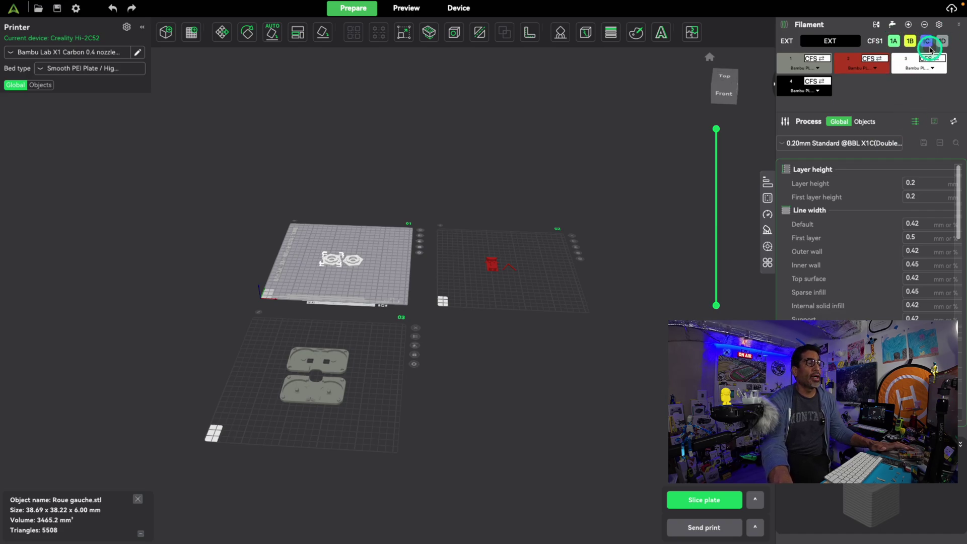
left_click(331, 263)
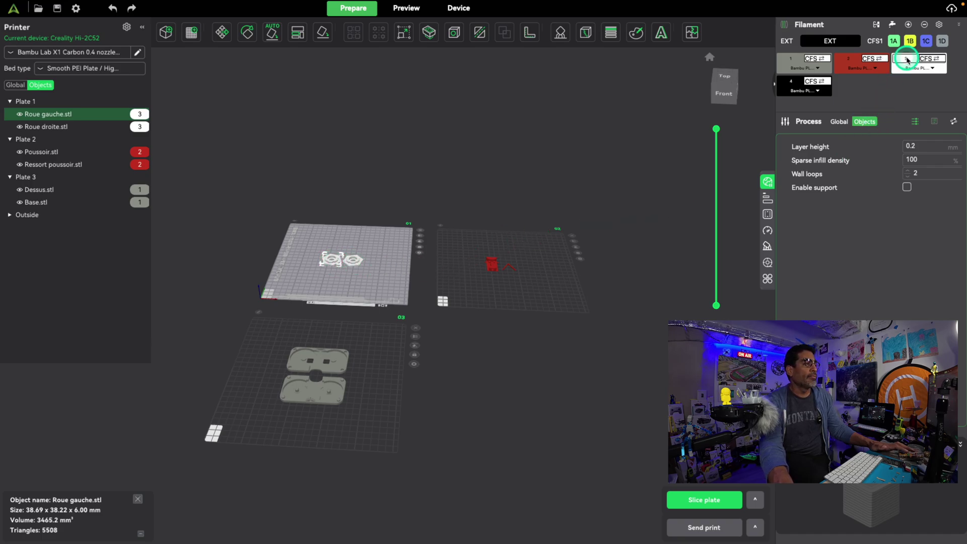
- Set filament 3's color to the grey of CFS slot 1D by sampling it with the color picker's eyedropper
left_click(907, 60)
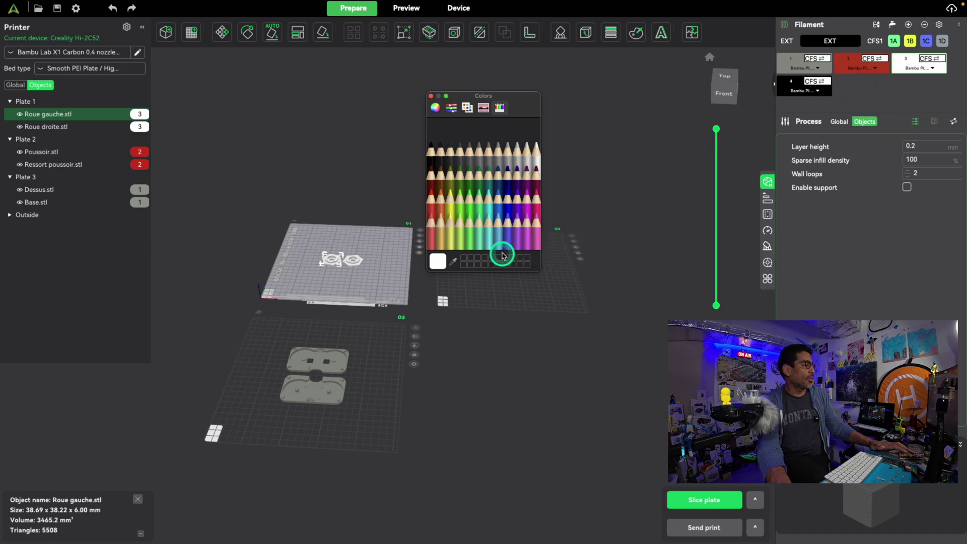
left_click(432, 97)
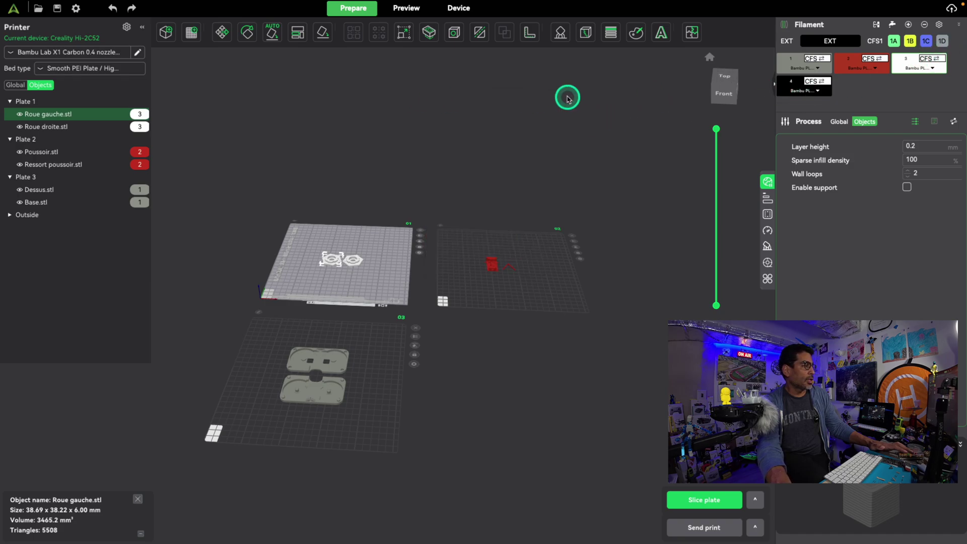
left_click(915, 62)
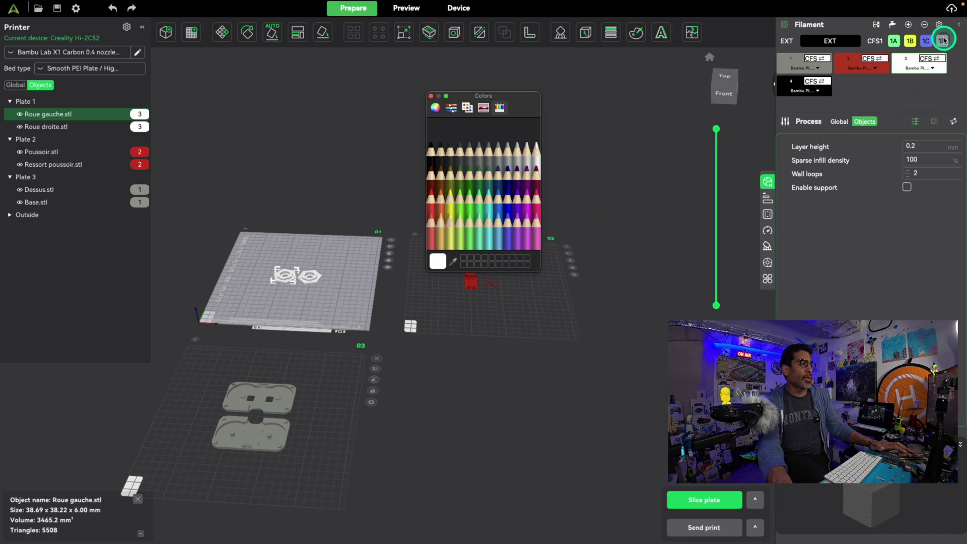
left_click(454, 263)
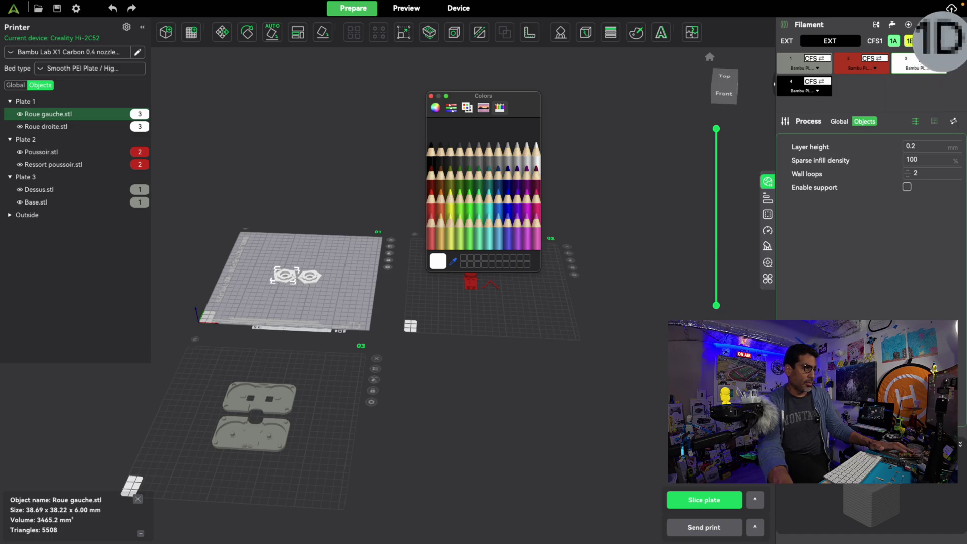
left_click(941, 42)
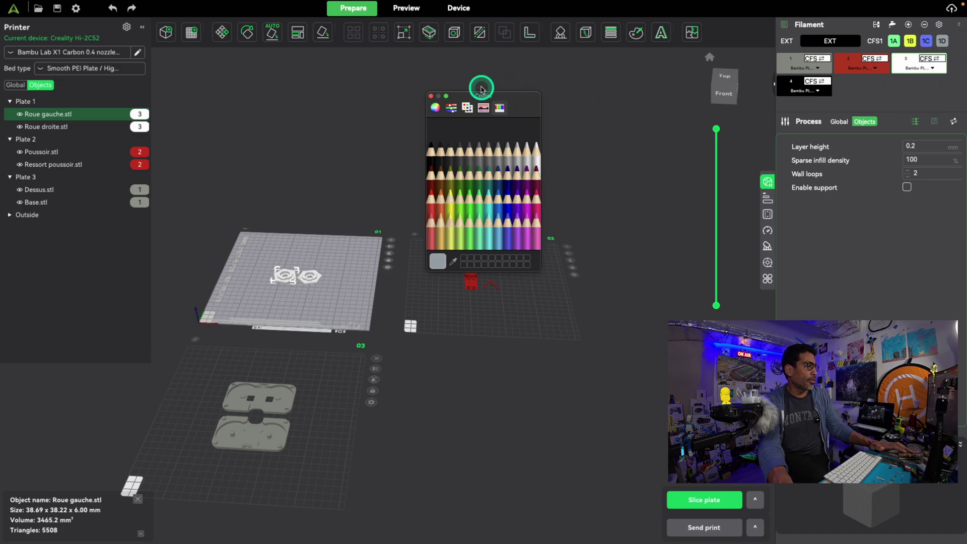
left_click(431, 97)
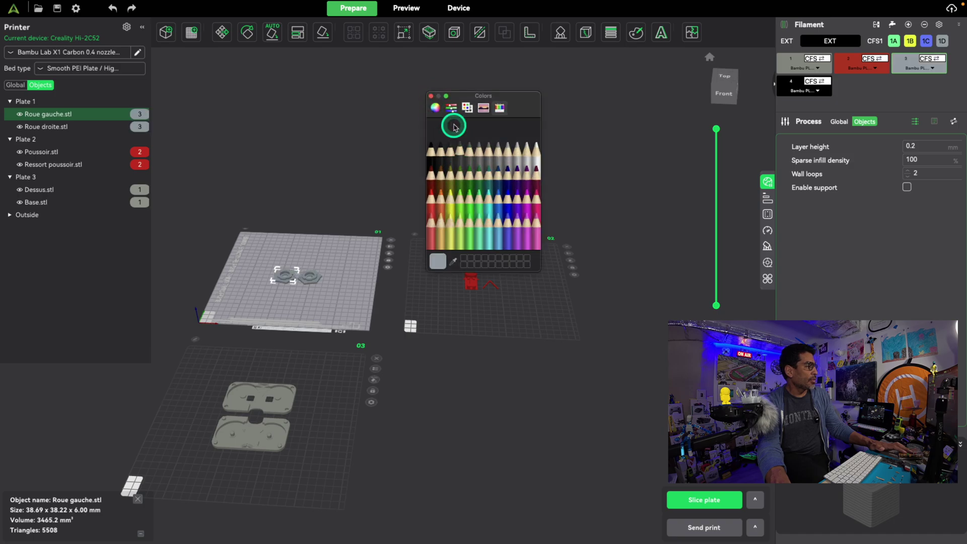
left_click(431, 98)
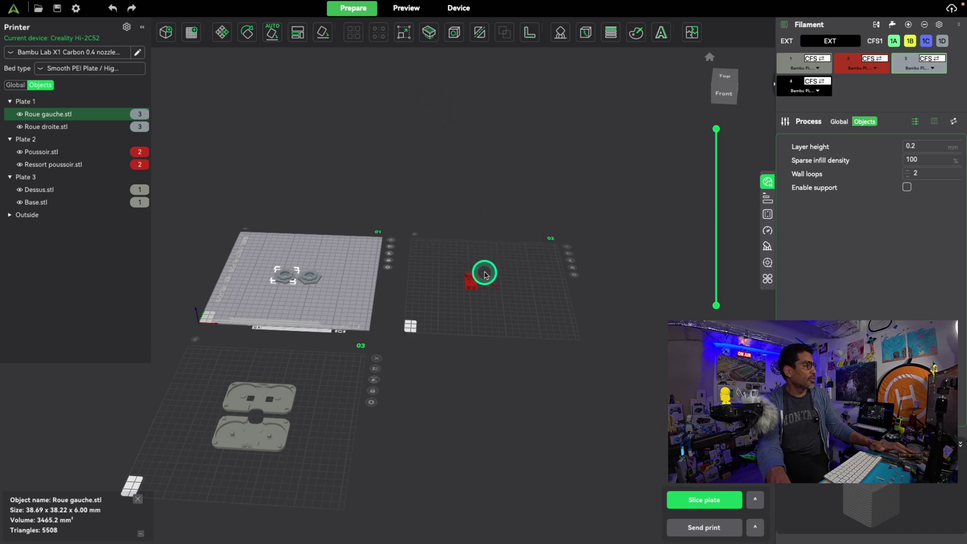
- Select Poussoir.stl on plate 2 and match filament 2's color to the yellow sampled from CFS slot 1B
left_click(476, 285)
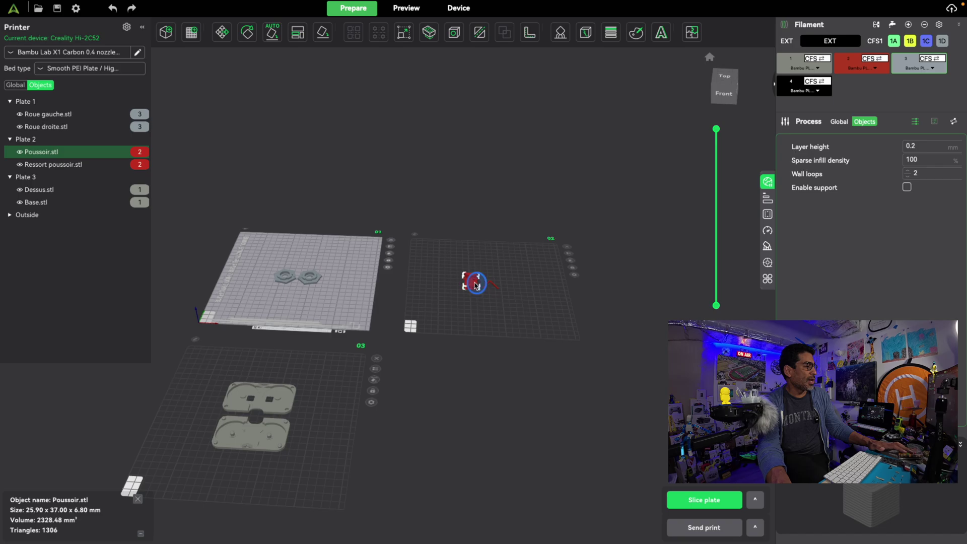
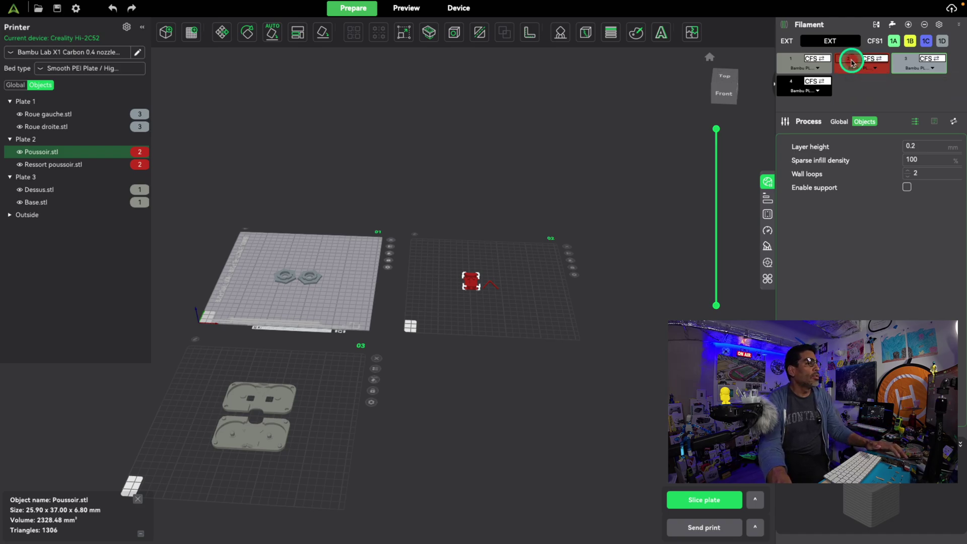
left_click(851, 69)
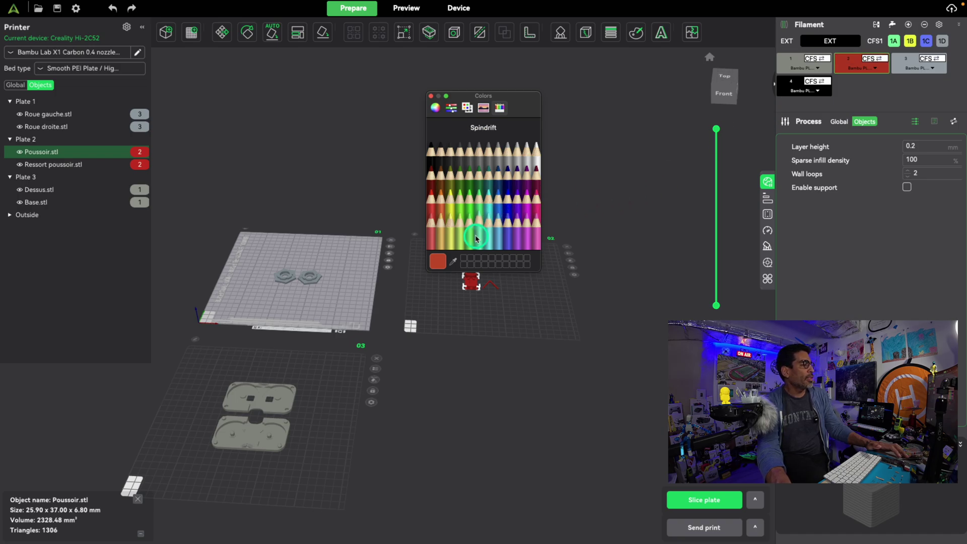
left_click(453, 263)
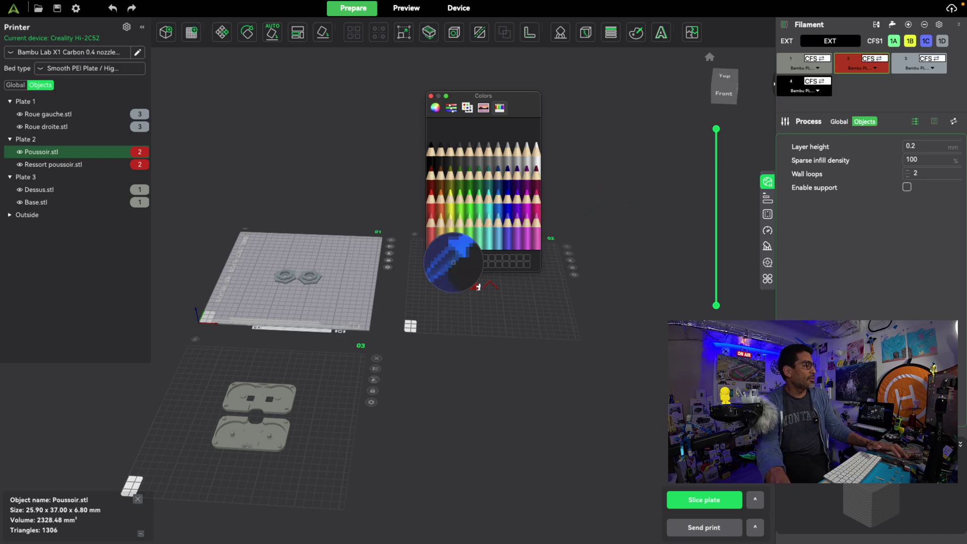
left_click(906, 44)
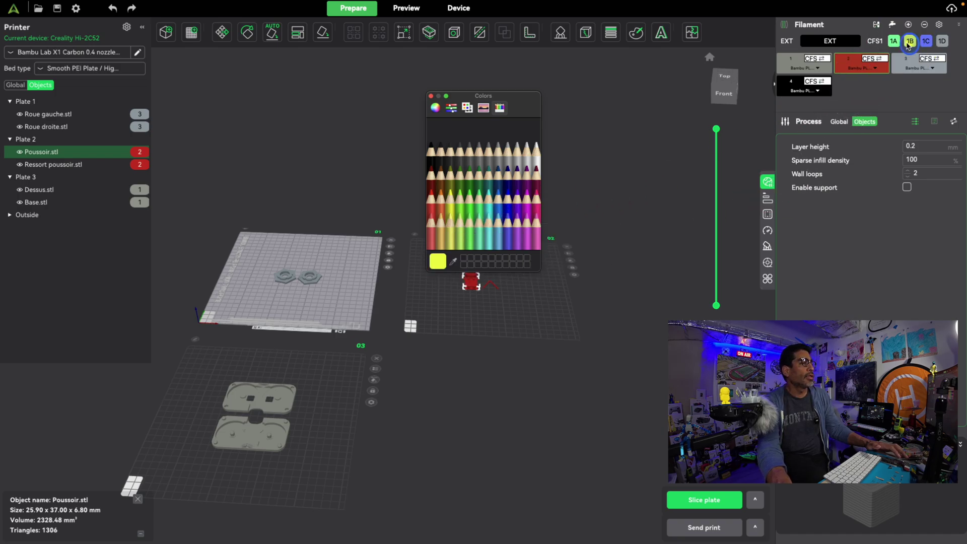
left_click(432, 96)
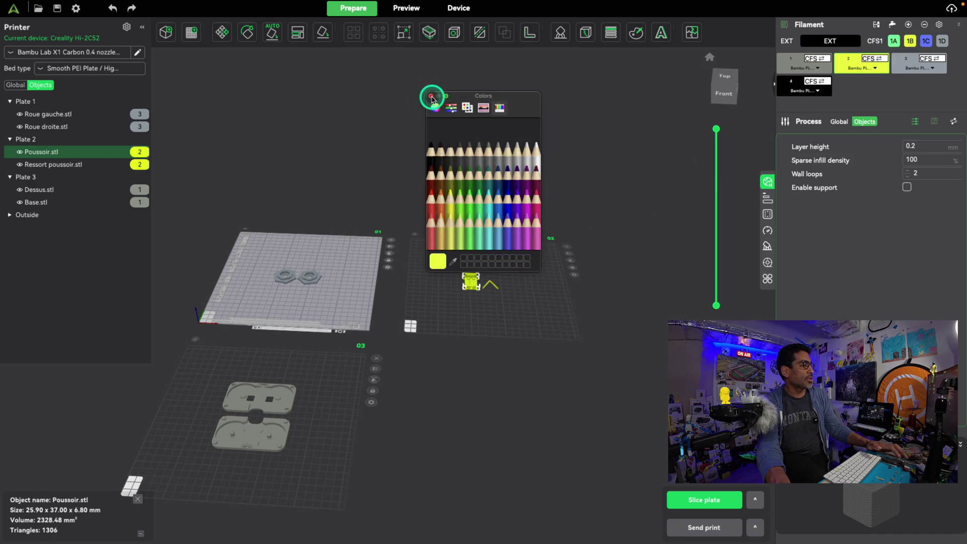
left_click(432, 97)
- Select Dessus.stl on plate 3 and match filament 1's color to the green sampled from CFS slot 1A
scroll(545, 302, "up", 3)
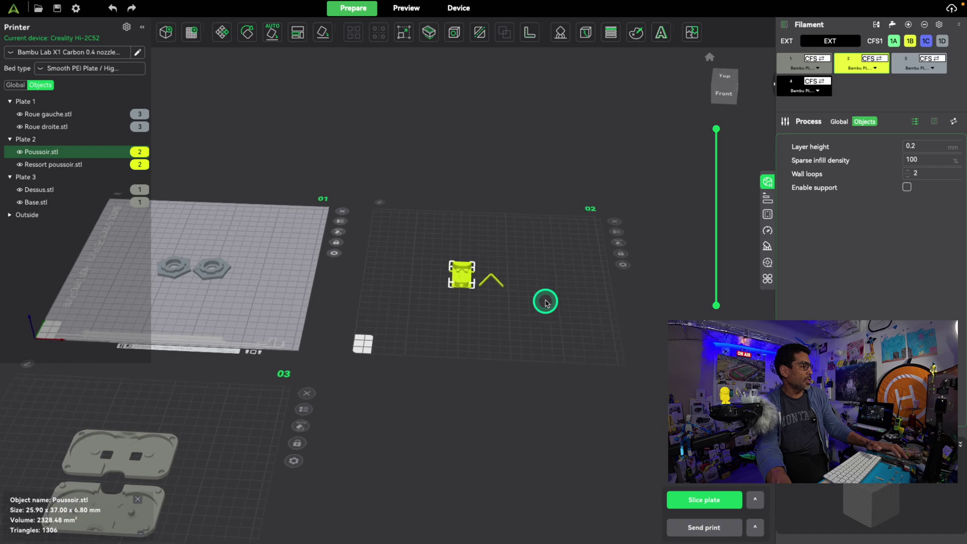
scroll(546, 302, "down", 3)
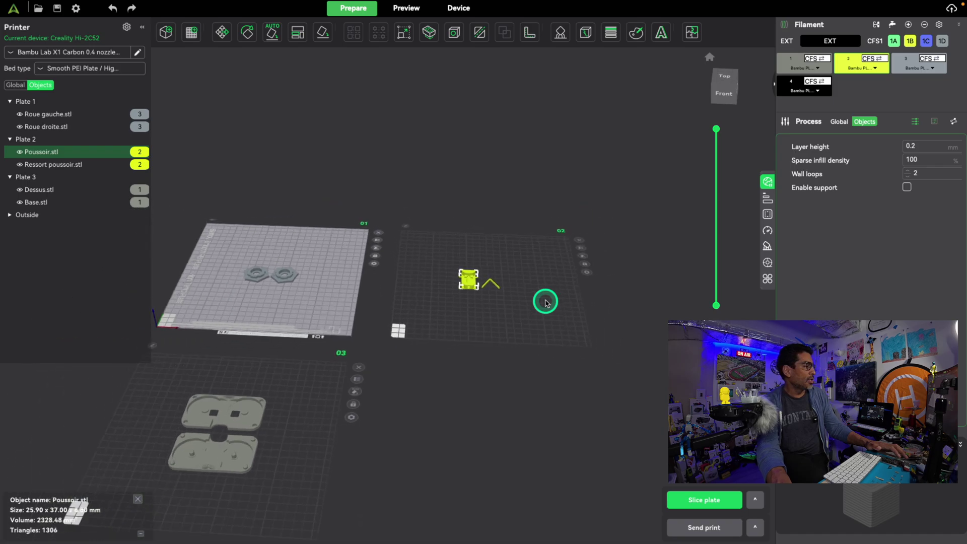
left_click(219, 410)
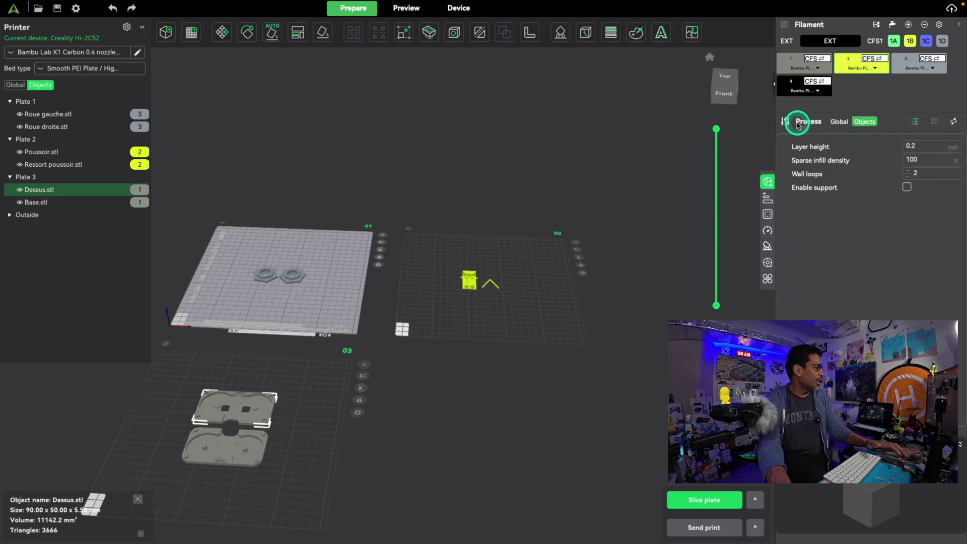
left_click(795, 62)
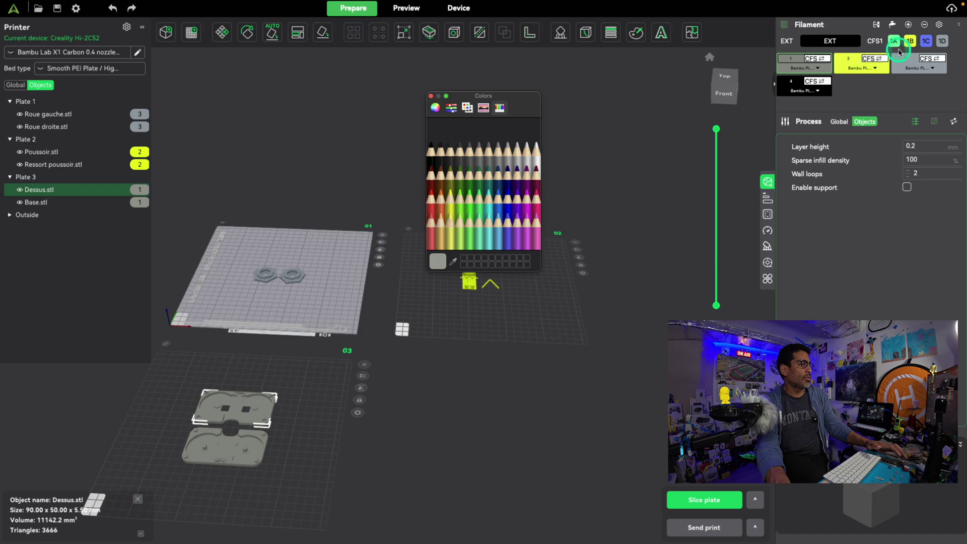
left_click(454, 263)
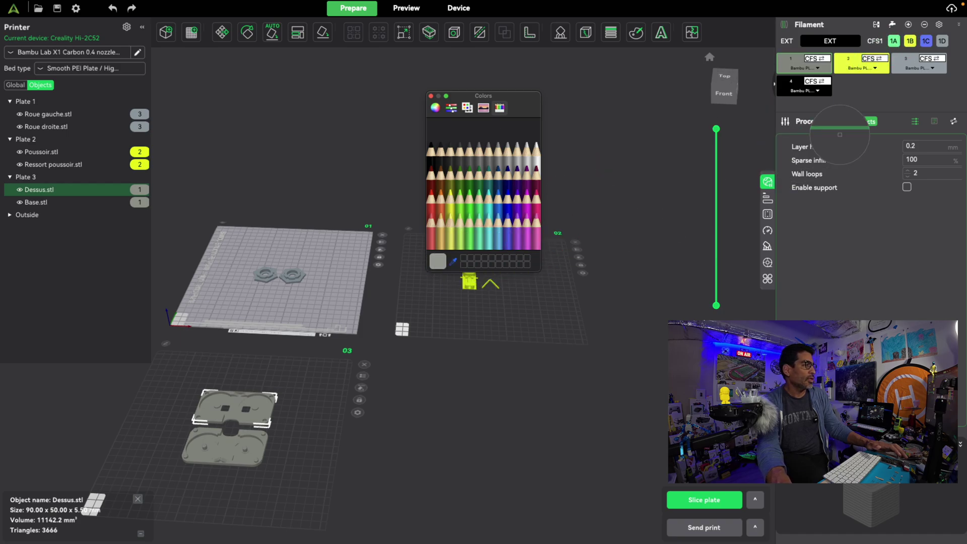
left_click(892, 43)
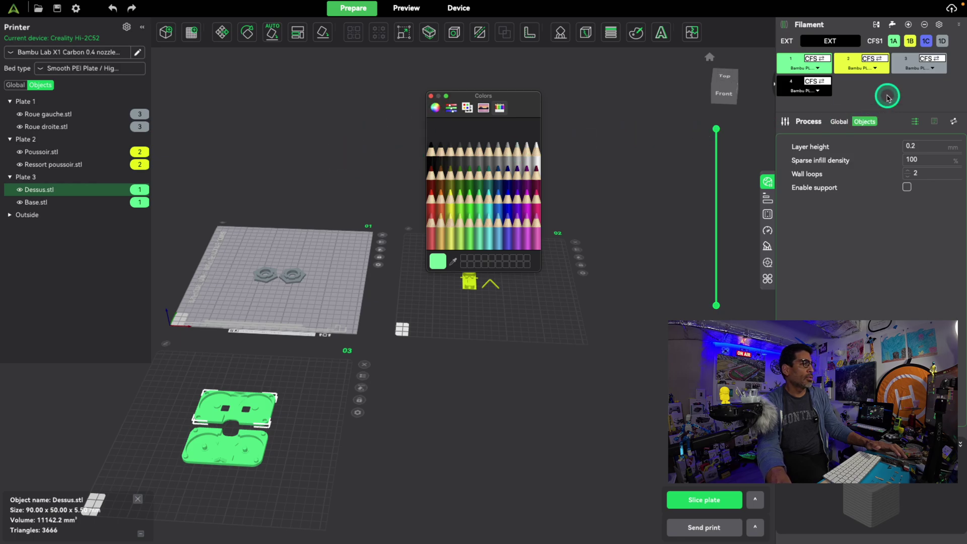
left_click(431, 96)
- Switch back to the single-plate project, select the yellow base assembly and match filament 4's color to the grey sampled from CFS slot 1D
key("ctrl+Up")
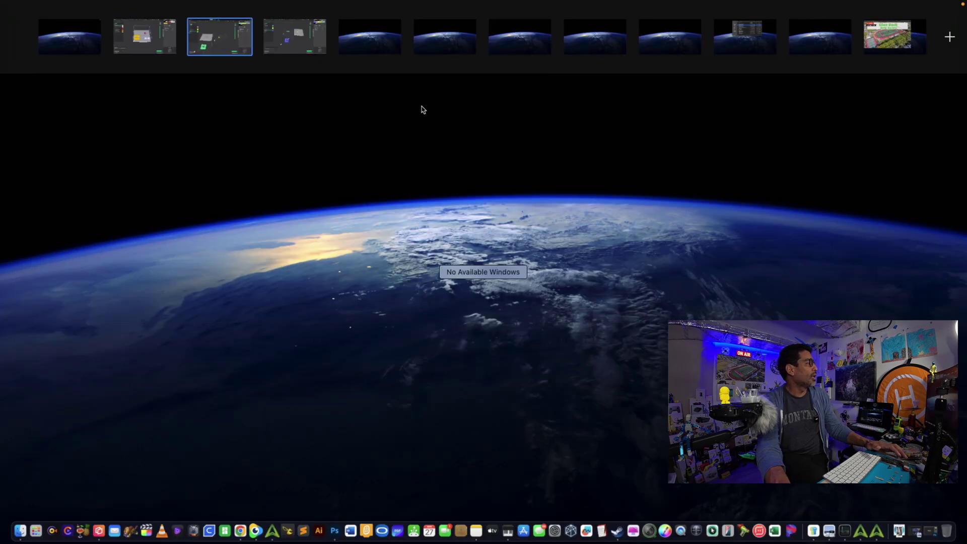
left_click(151, 41)
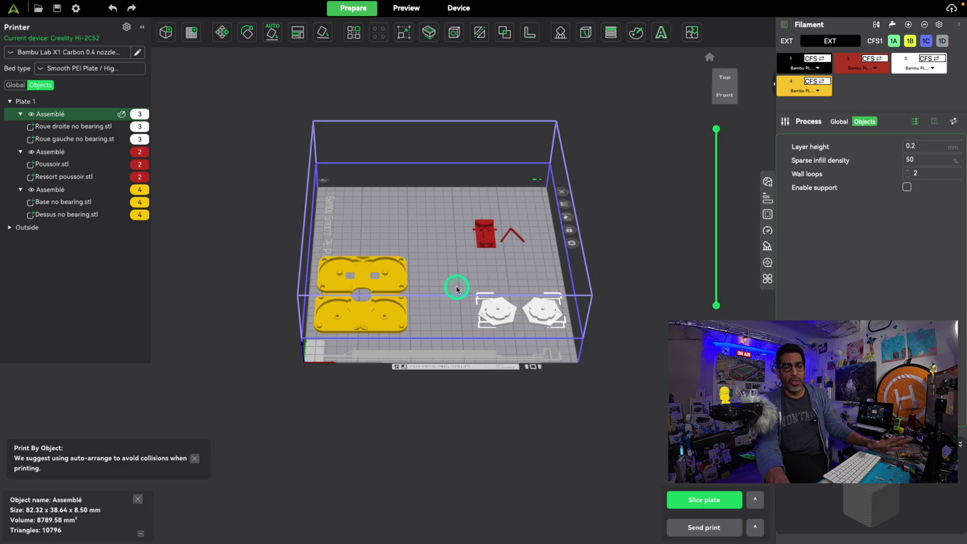
left_click(380, 271)
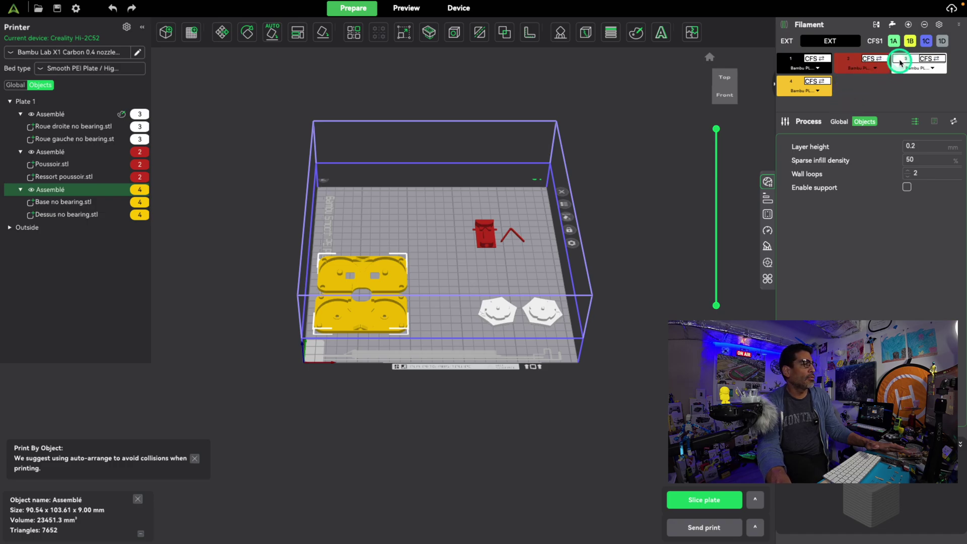
left_click(793, 83)
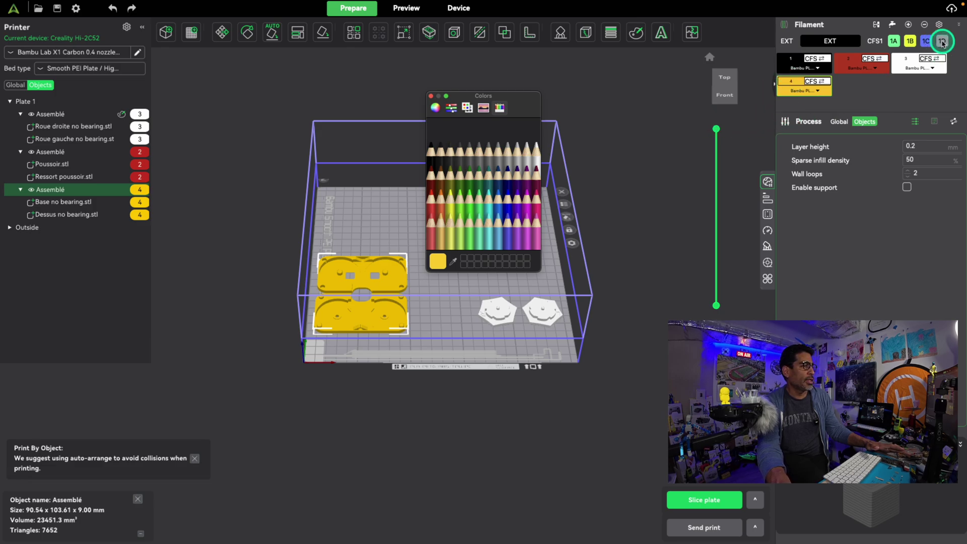
left_click(452, 263)
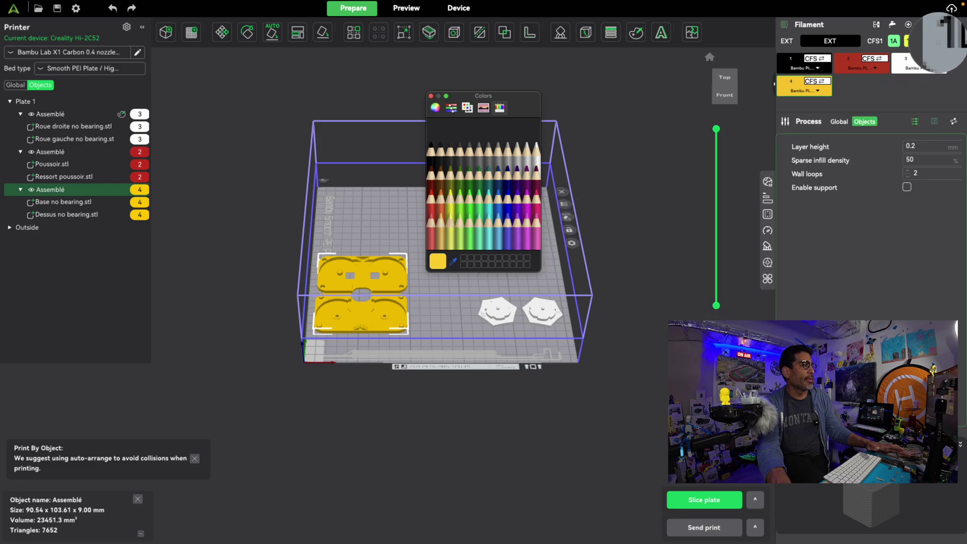
left_click(942, 40)
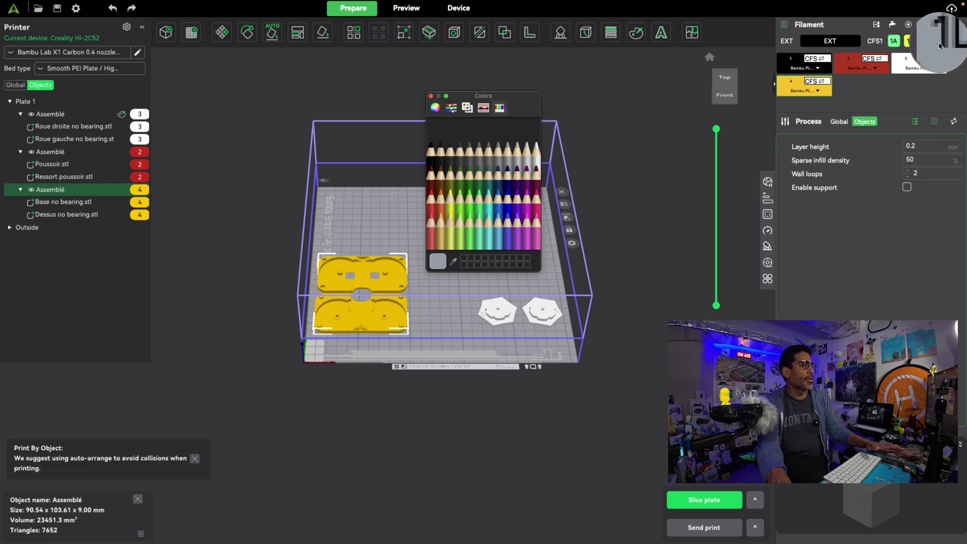
left_click(431, 97)
- Select the red pusher assembly and match filament 2's color to the yellow sampled from CFS slot 1B
left_click(491, 240)
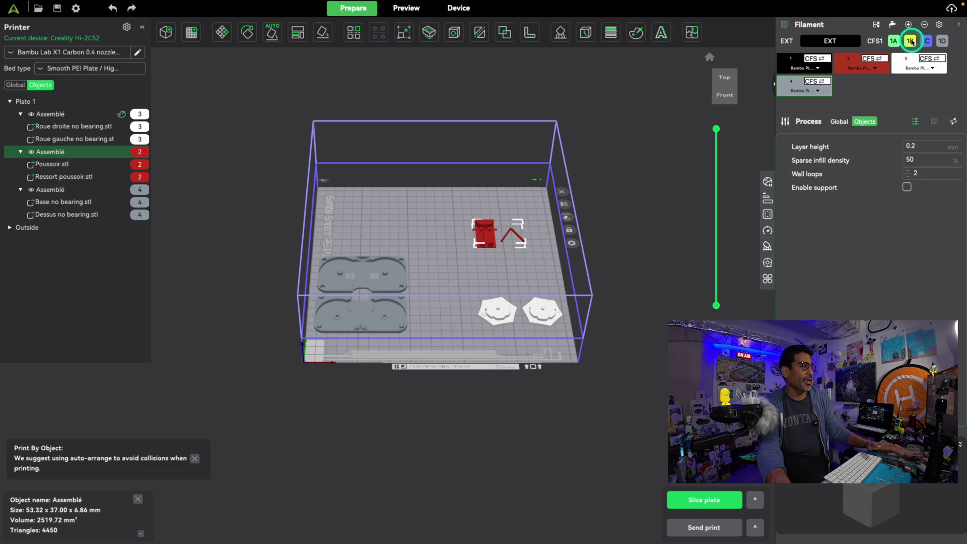
left_click(852, 65)
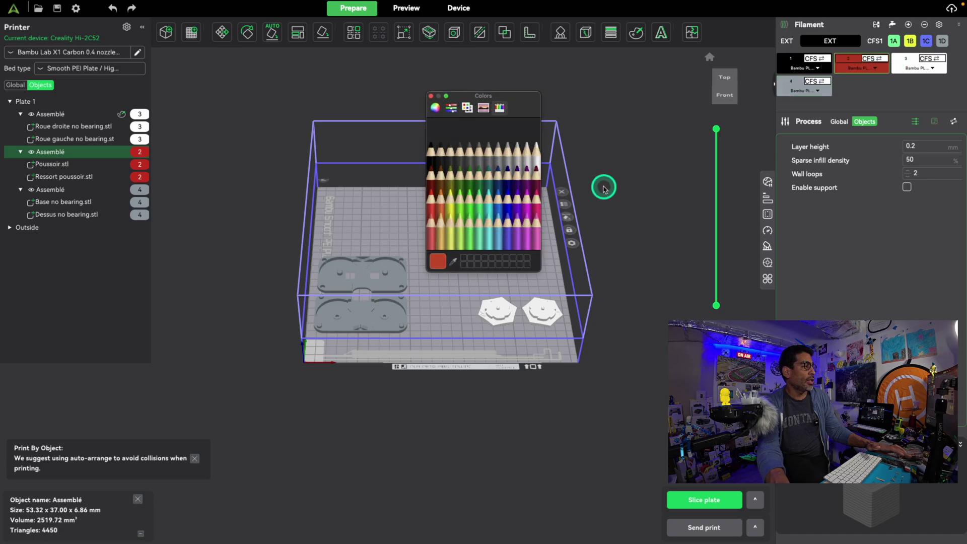
left_click(451, 267)
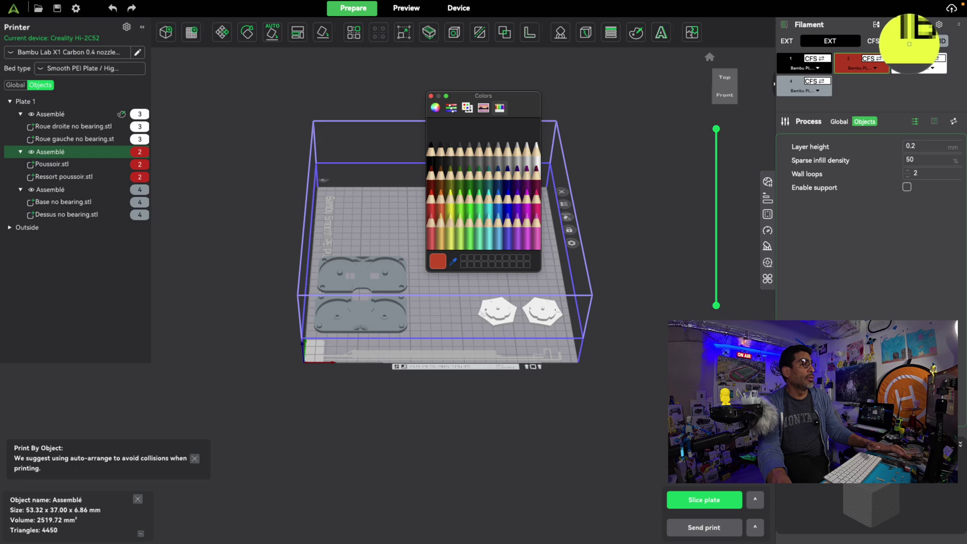
left_click(910, 41)
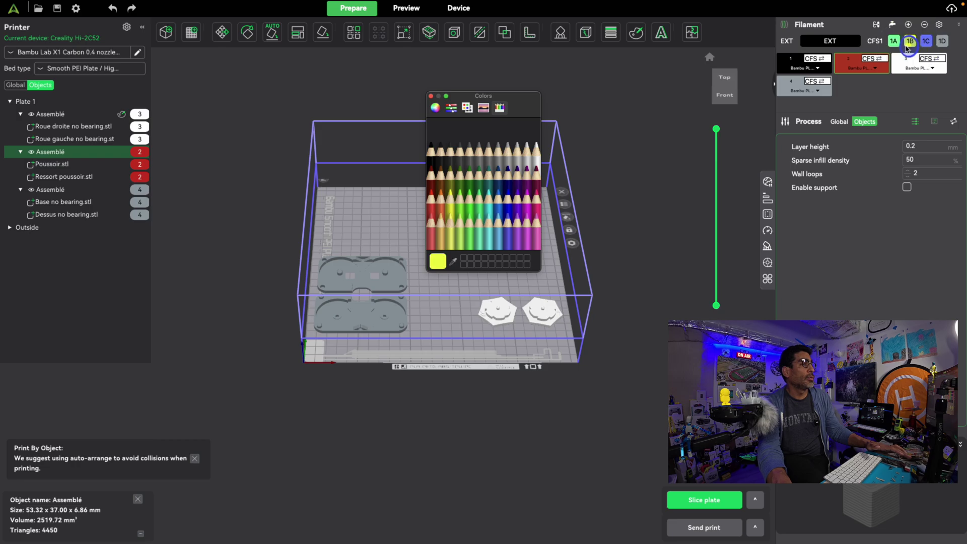
left_click(432, 97)
- Select the white wheel assembly and match filament 3's color to the green sampled from CFS slot 1A
left_click(503, 314)
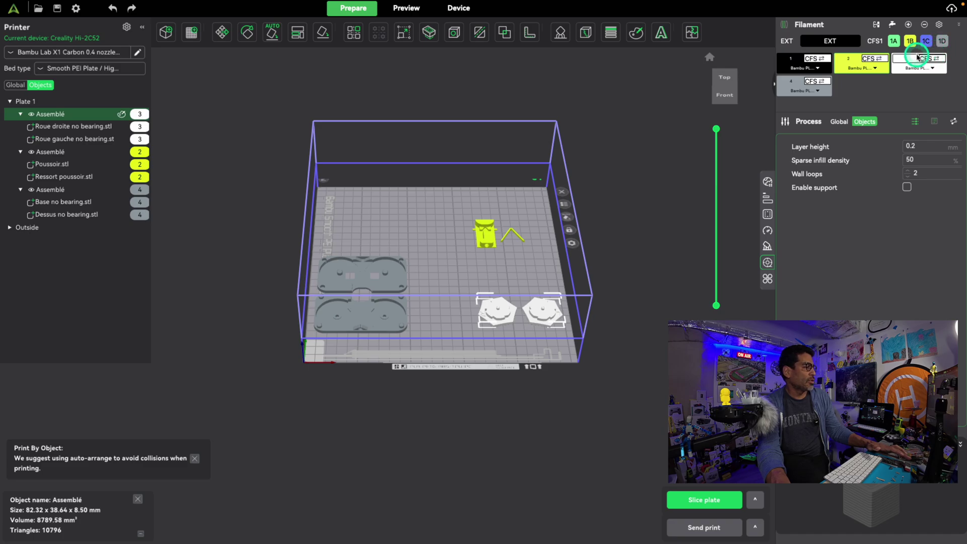
left_click(891, 42)
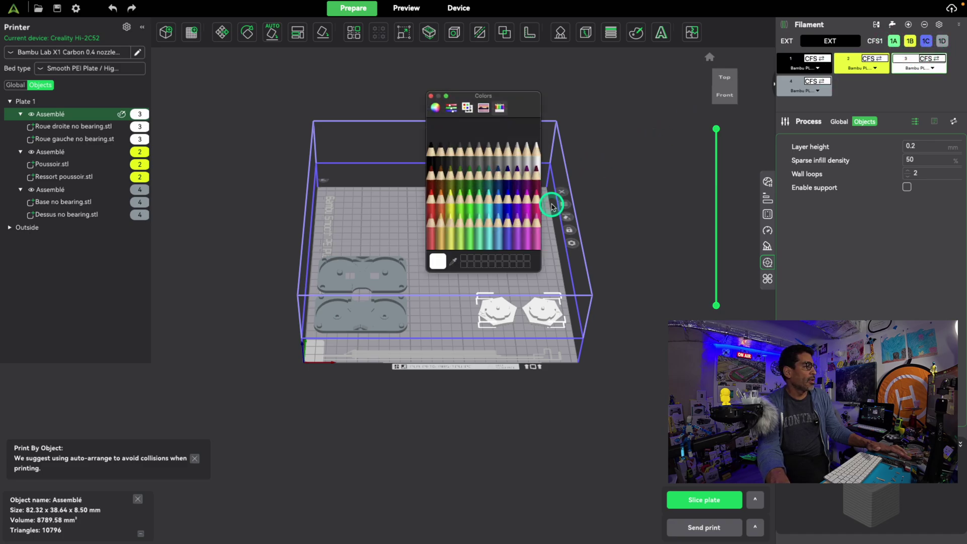
left_click(453, 261)
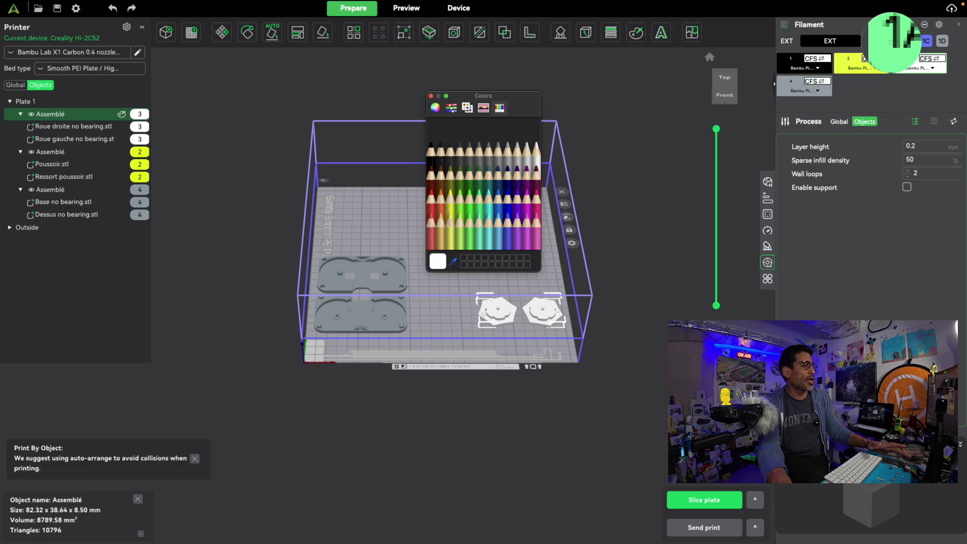
left_click(894, 41)
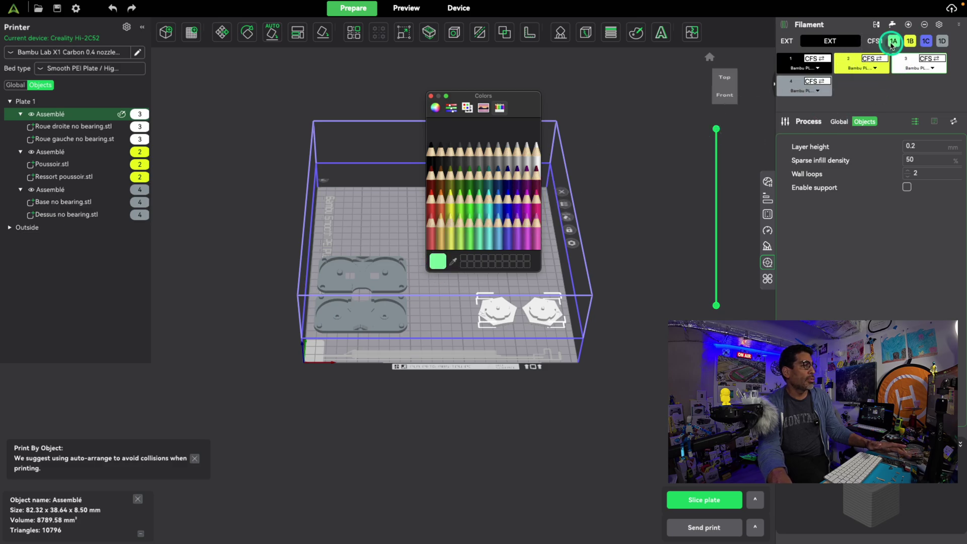
left_click(431, 97)
scroll(653, 207, "up", 3)
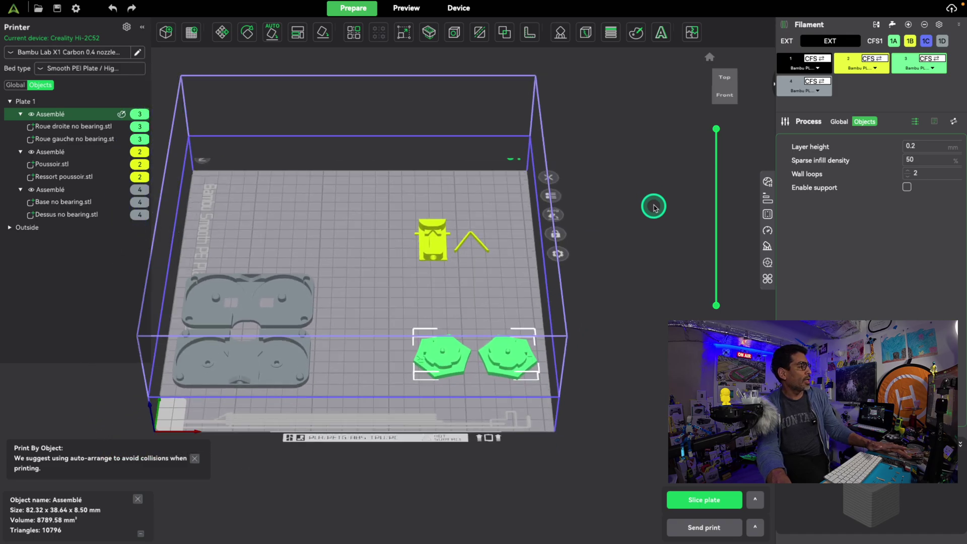
scroll(653, 206, "down", 2)
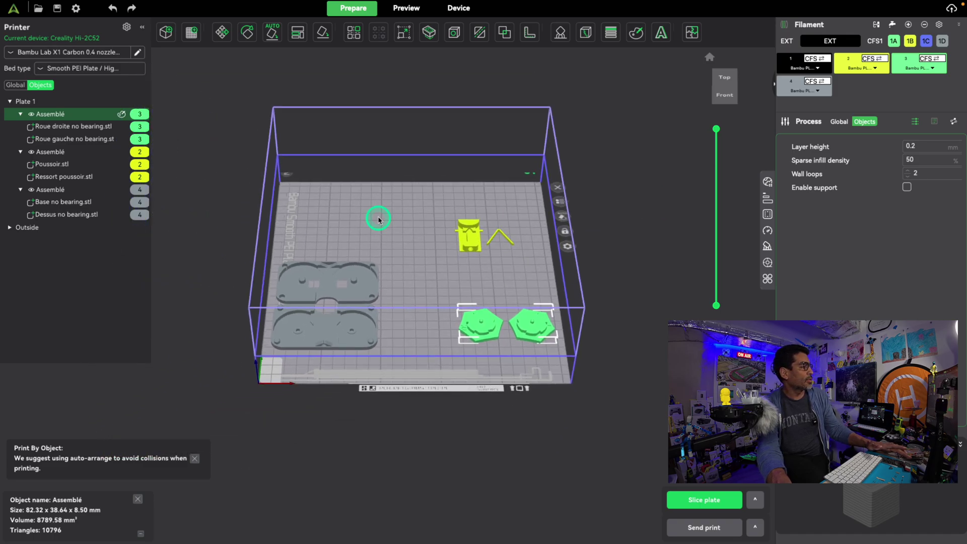
- Look at the filament choices available for the wheel assembly without changing its assignment
left_click(140, 116)
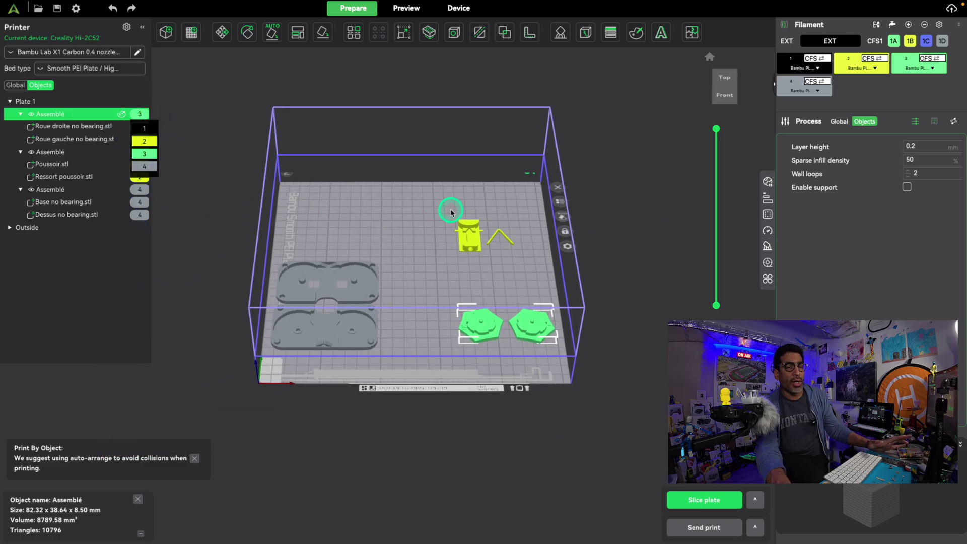
left_click(624, 215)
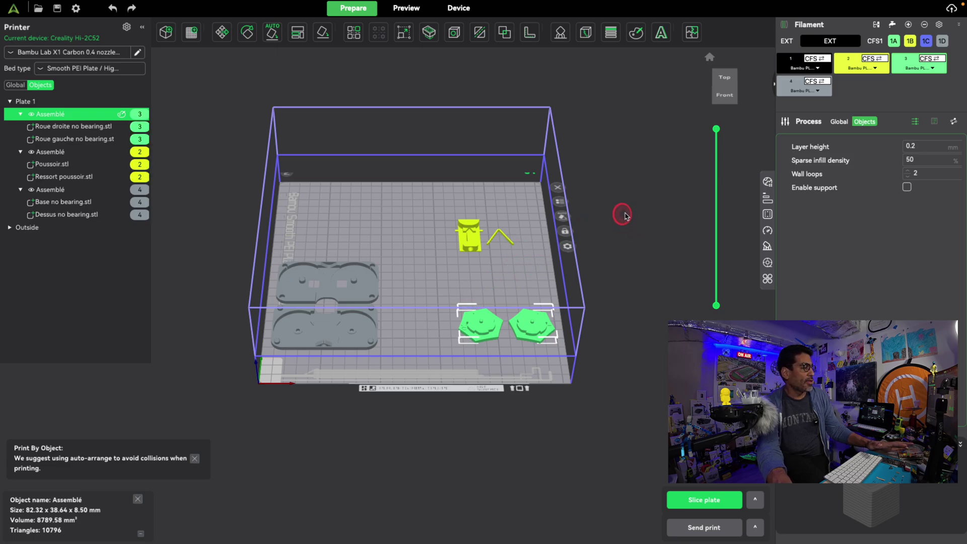
mouse_move(624, 209)
left_mouse_down()
mouse_move(630, 187)
mouse_move(633, 211)
left_mouse_up()
scroll(637, 215, "down", 2)
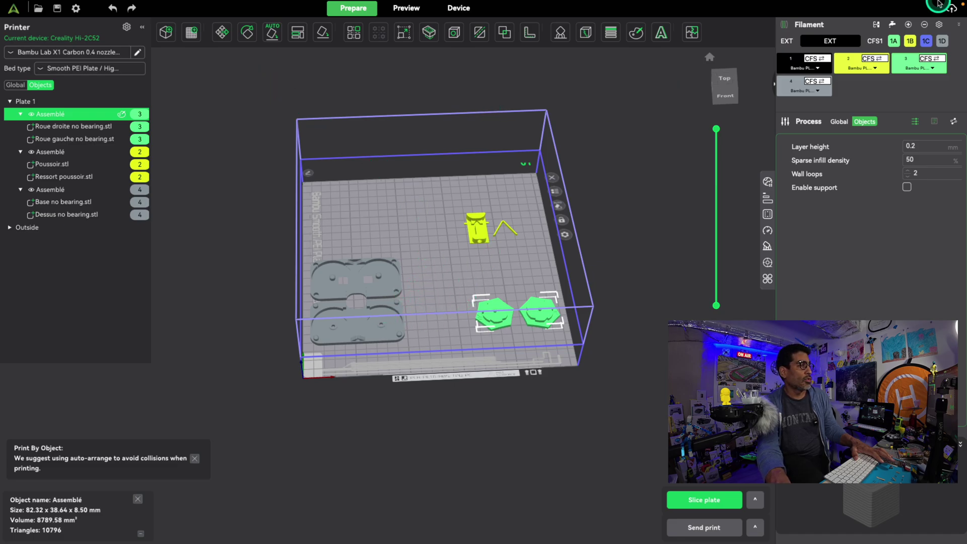
- Switch to the three-plate project and go through the parts on each plate, finishing with Dessus.stl on plate 3 selected
mouse_move(963, 2)
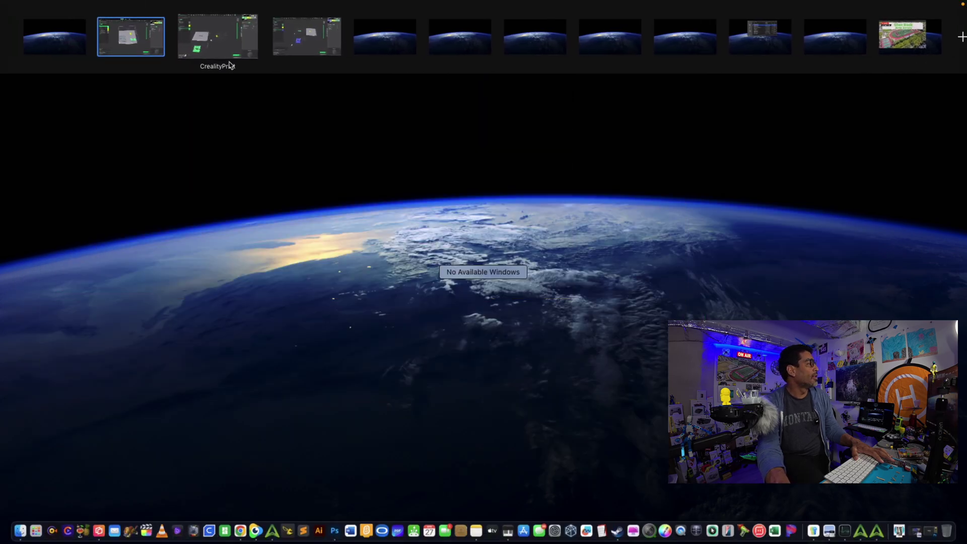
left_click(221, 38)
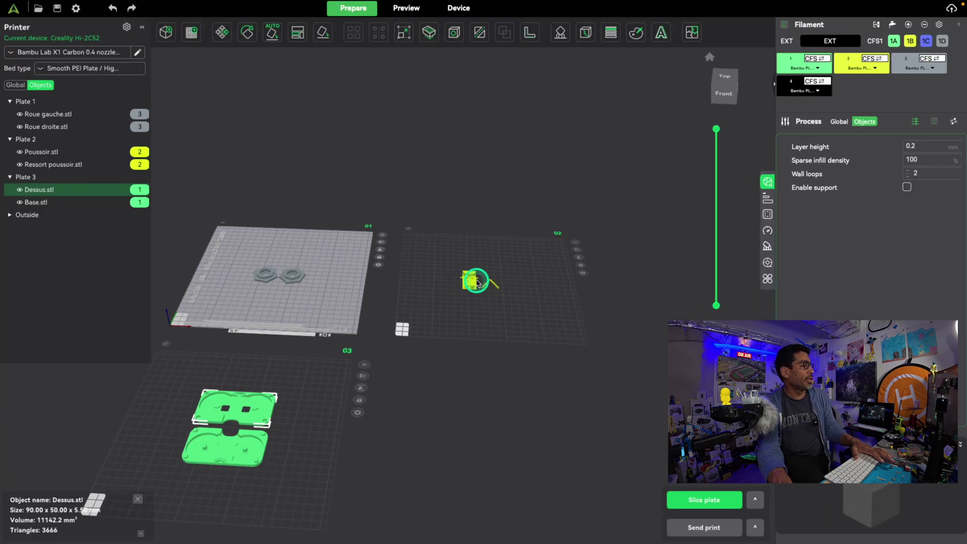
left_click(478, 284)
left_click(276, 280)
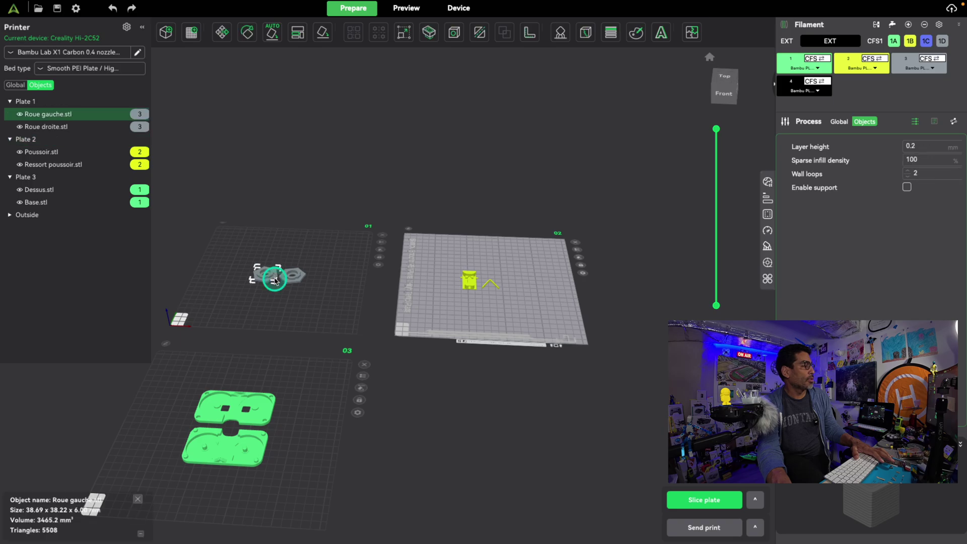
left_click(260, 408)
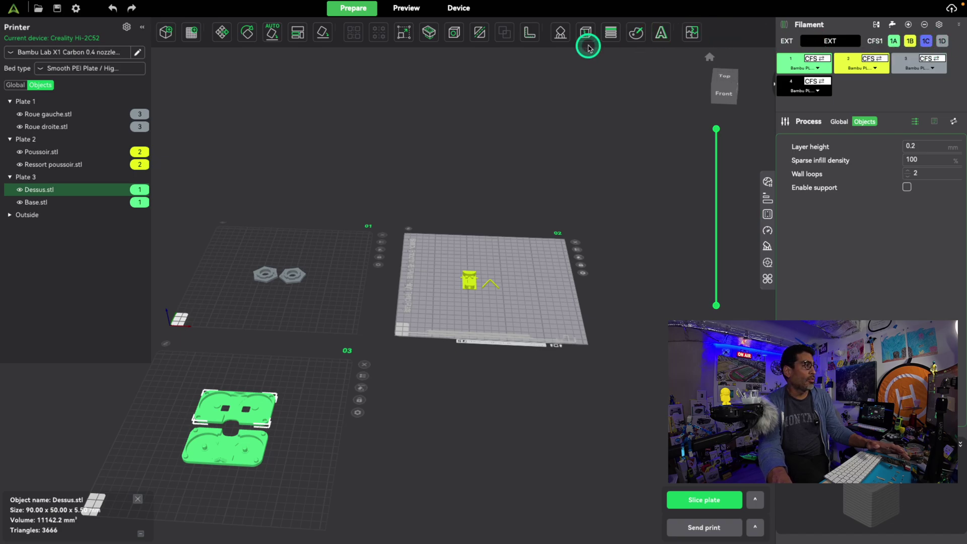
- Open the Creality Hi printer's details and set the filament color of CFS slot 1A to grey
left_click(469, 10)
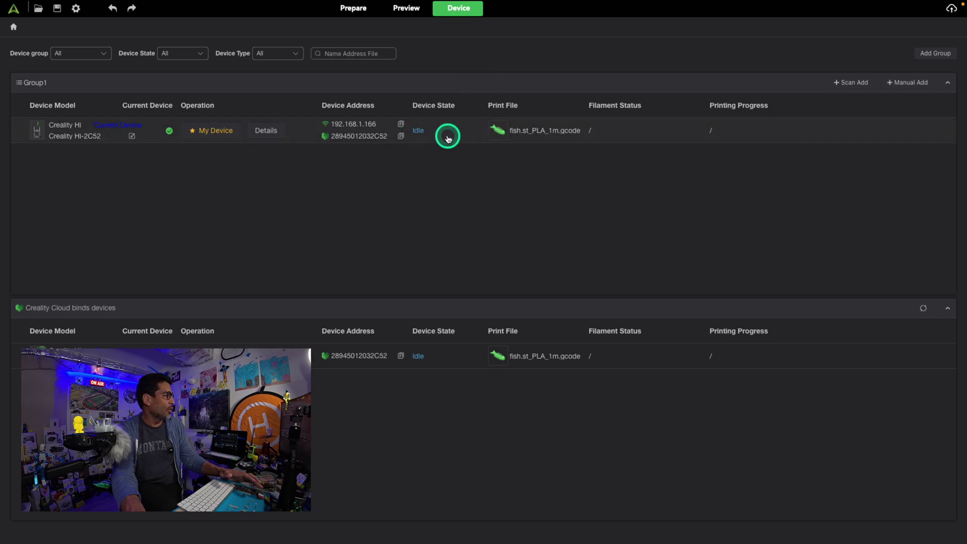
left_click(266, 130)
left_click(719, 188)
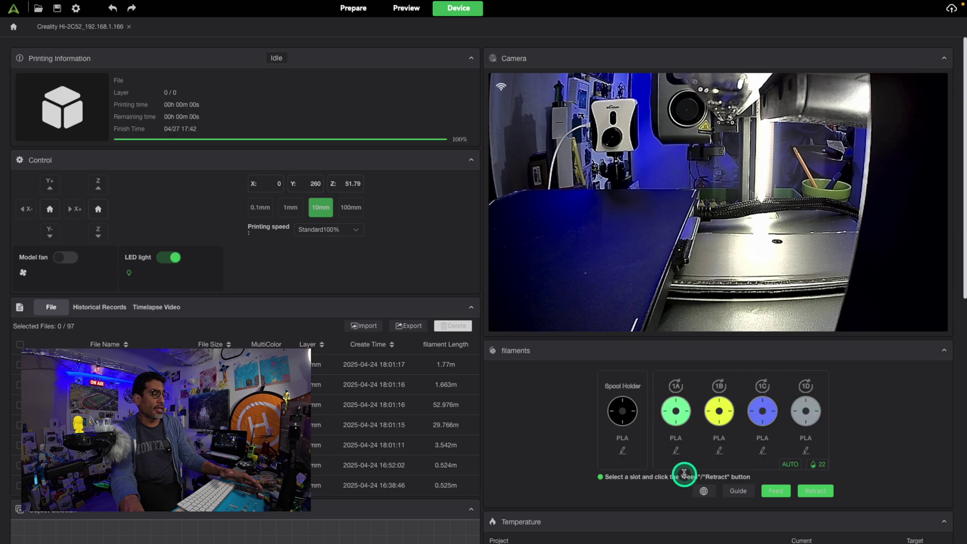
left_click(678, 450)
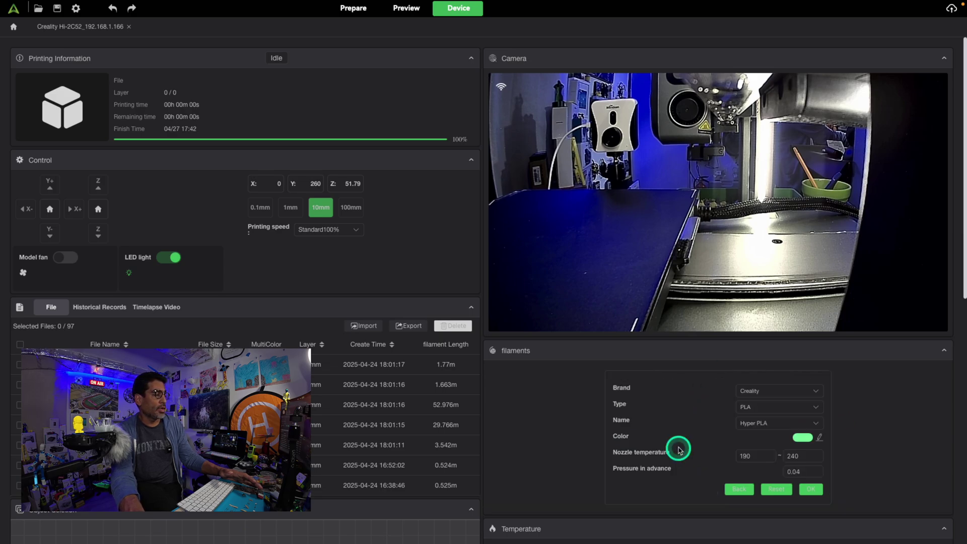
left_click(821, 439)
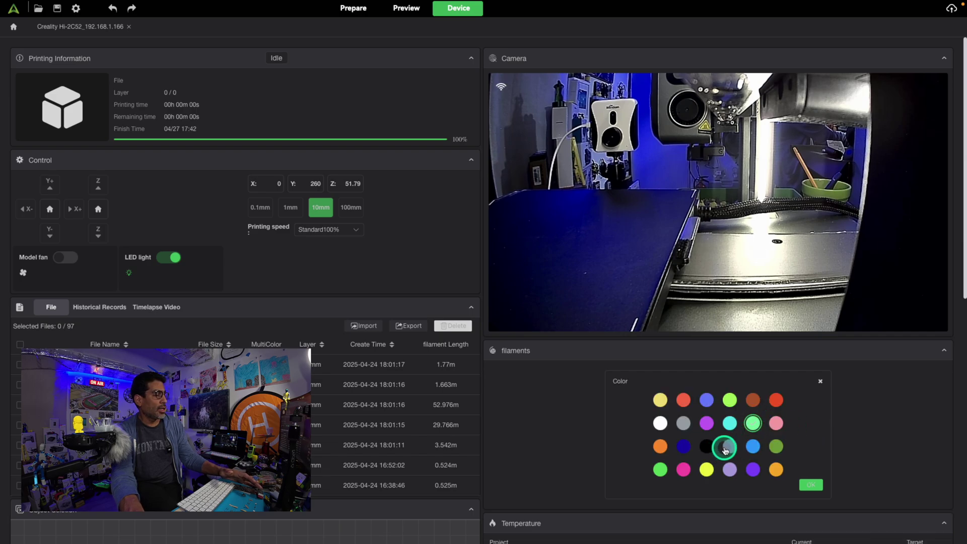
left_click(688, 426)
left_click(799, 485)
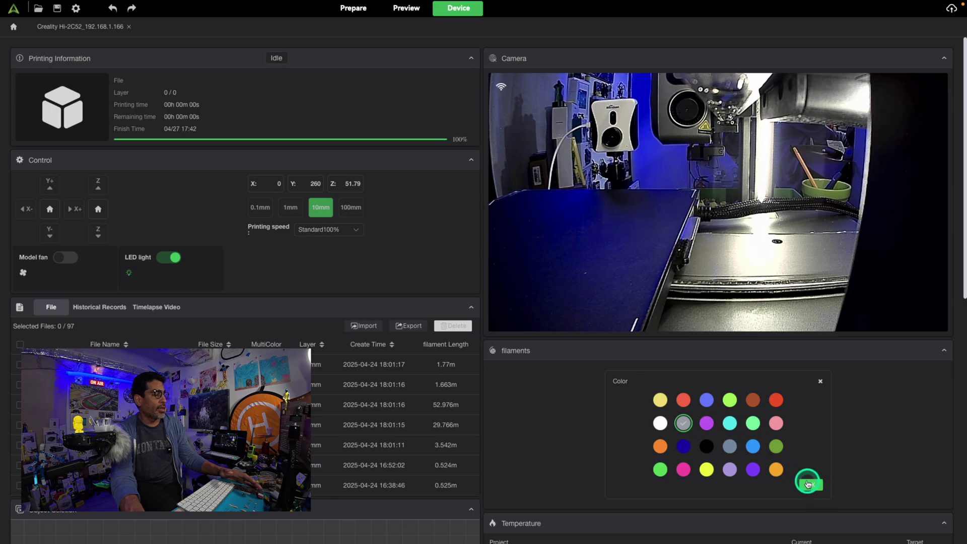
left_click(815, 487)
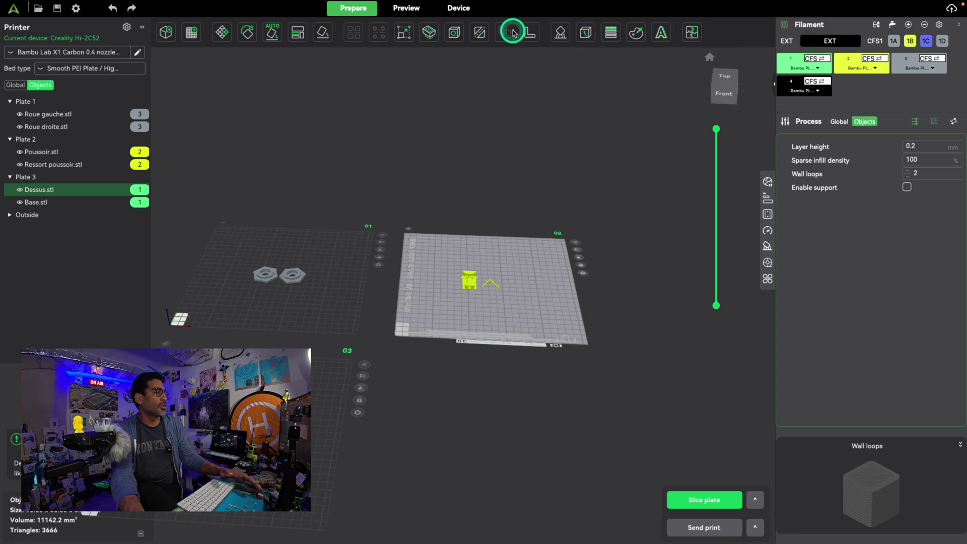
- Set the printer's CFS slot 1D filament color to green and return to the plate preparation view
left_click(467, 13)
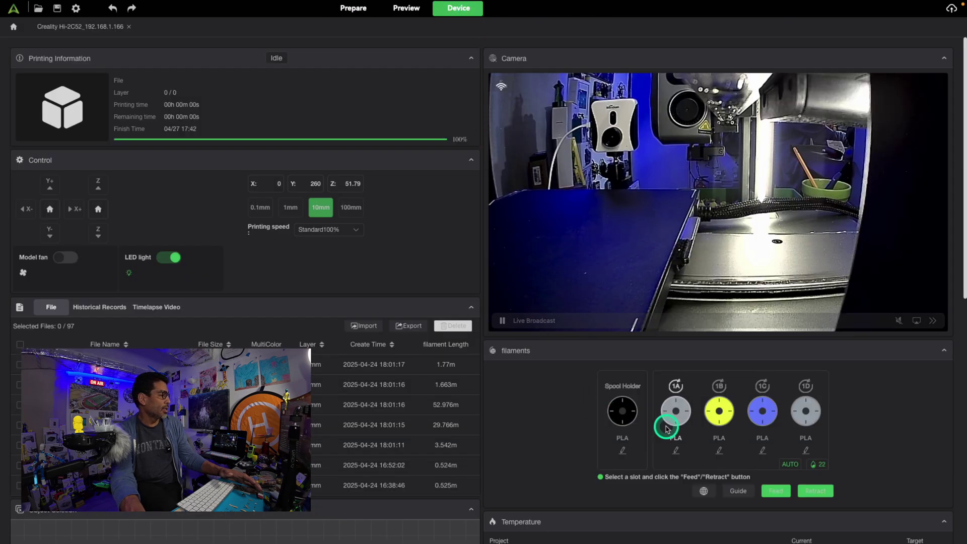
left_click(805, 450)
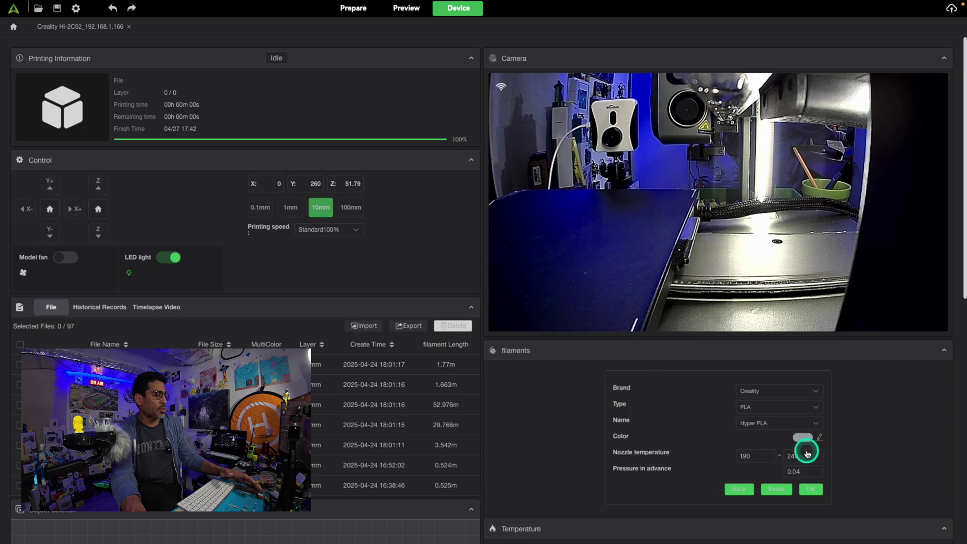
left_click(819, 438)
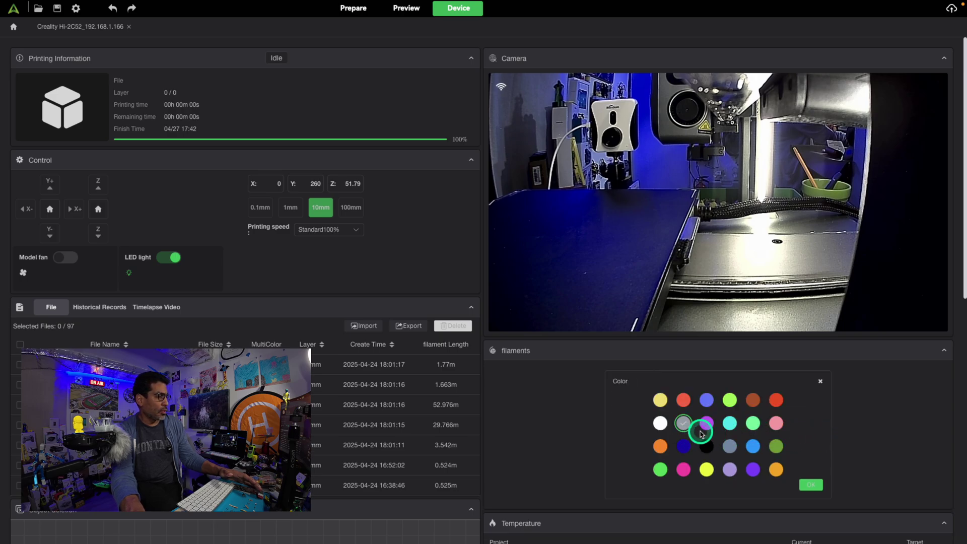
left_click(752, 423)
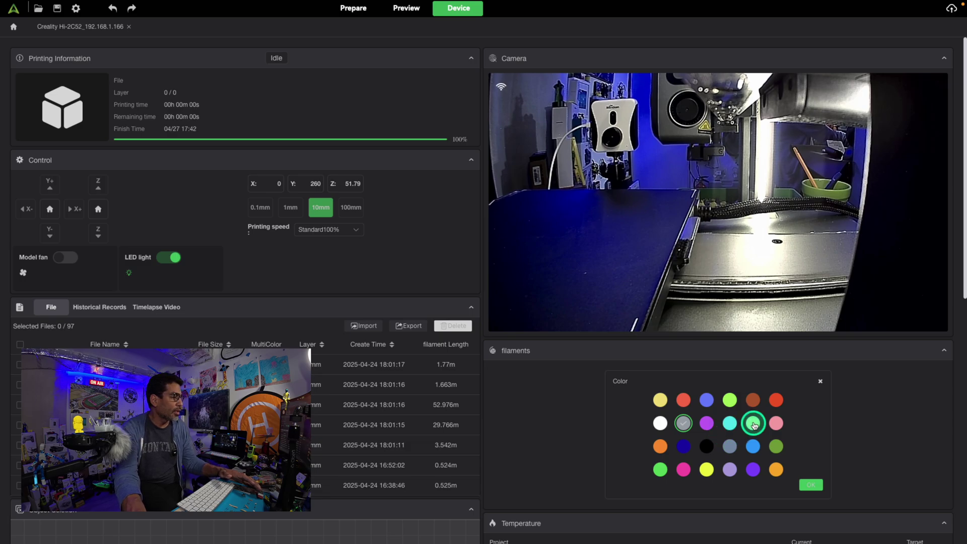
left_click(815, 487)
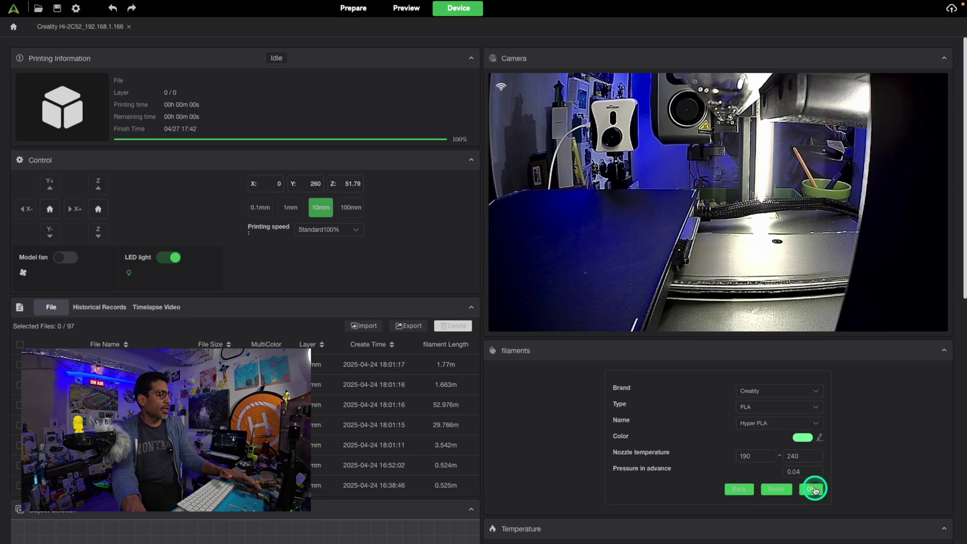
left_click(814, 482)
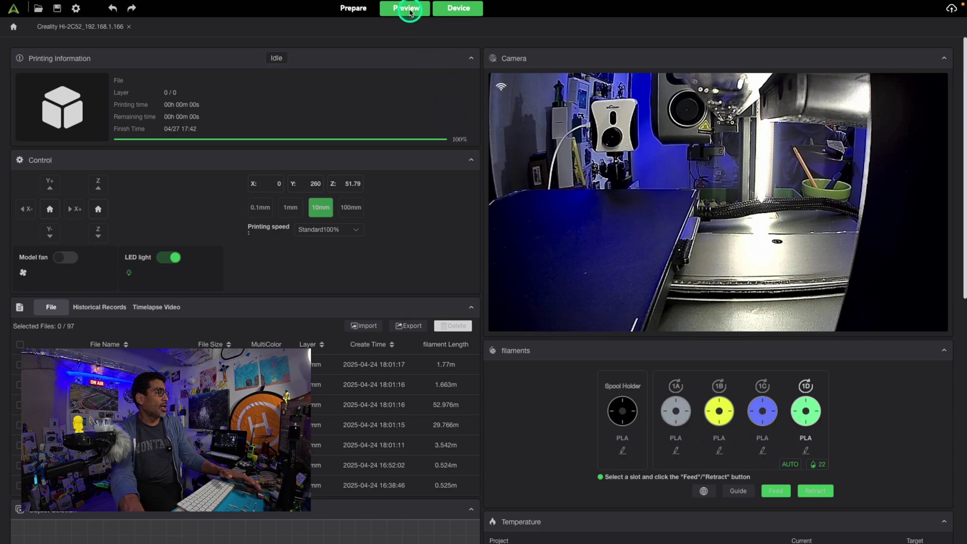
left_click(353, 8)
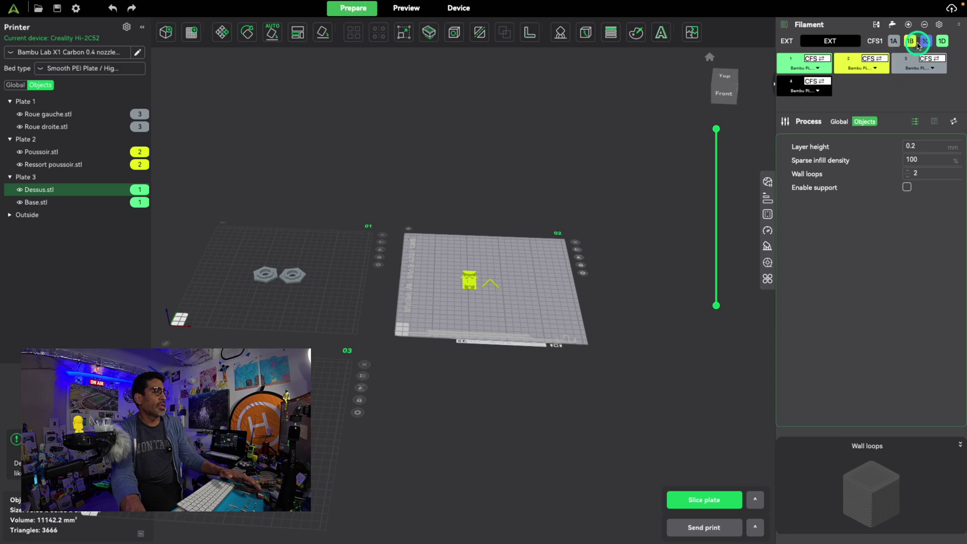